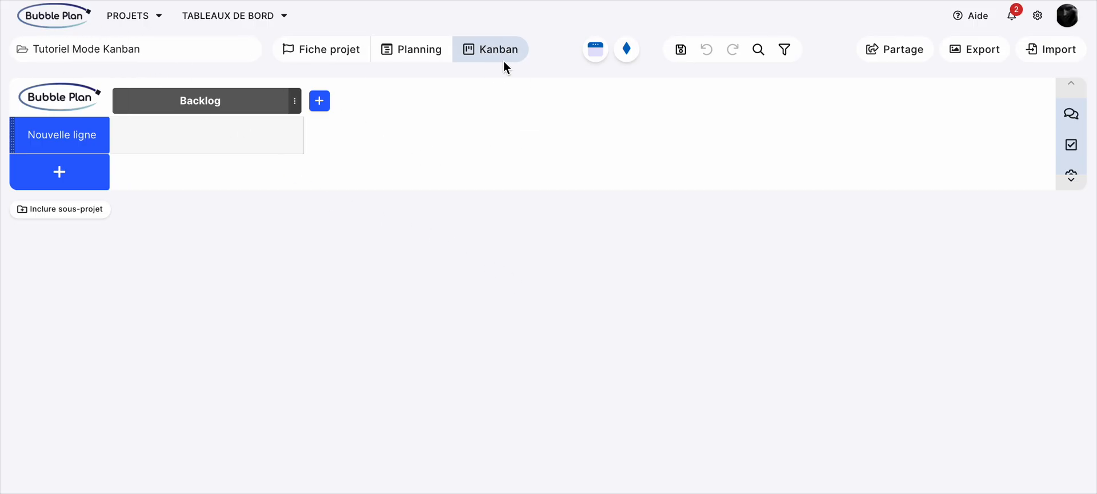
- View the project as a planning schedule and return to its Kanban view
left_click(419, 51)
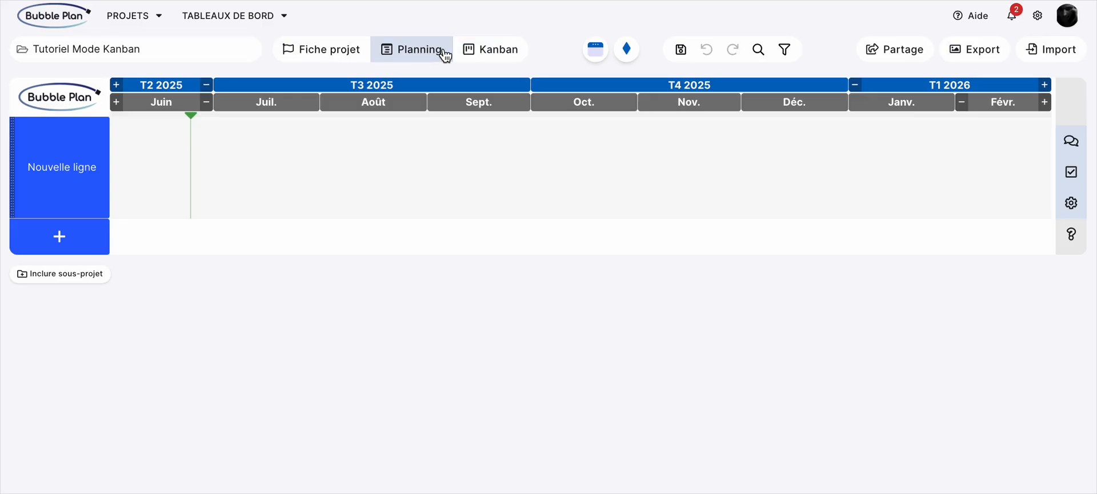
left_click(502, 52)
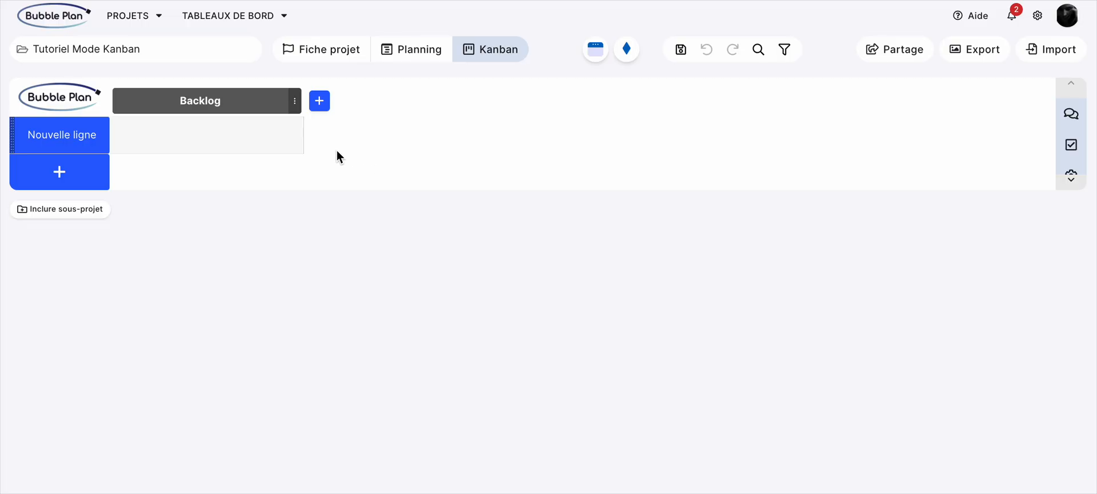
- Add the default À faire, Fait and Validé stages to the Kanban board, plus three additional new stages
left_click(320, 101)
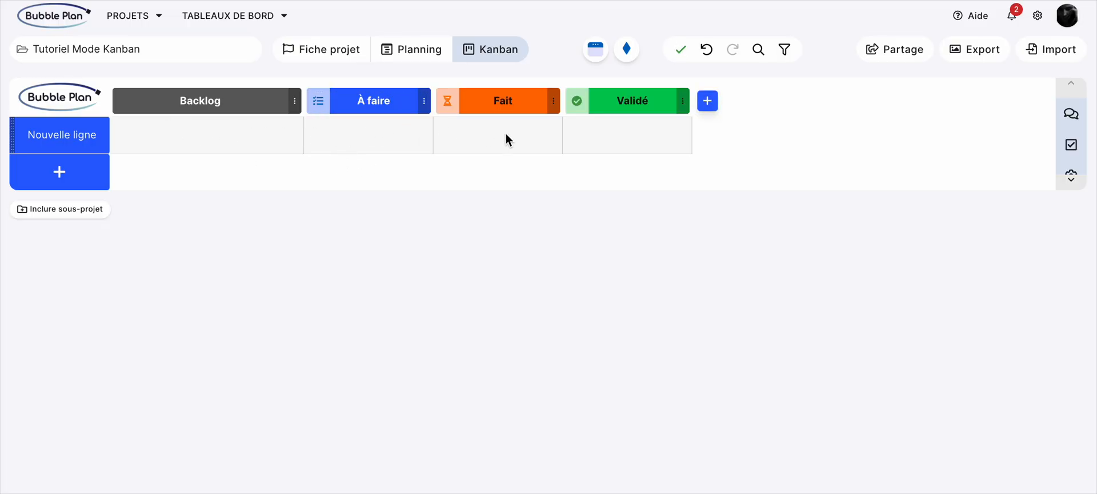
left_click(708, 102)
left_click(839, 102)
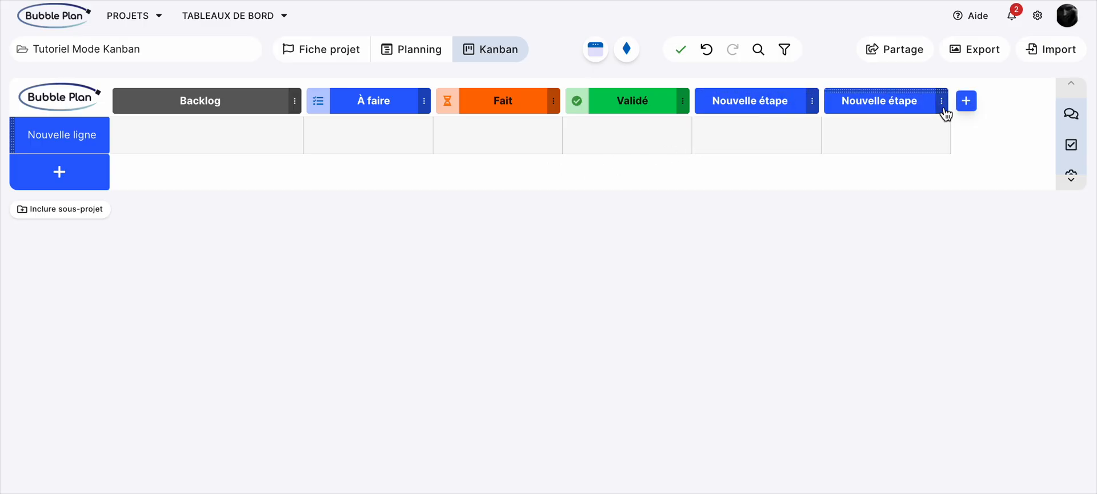
left_click(966, 103)
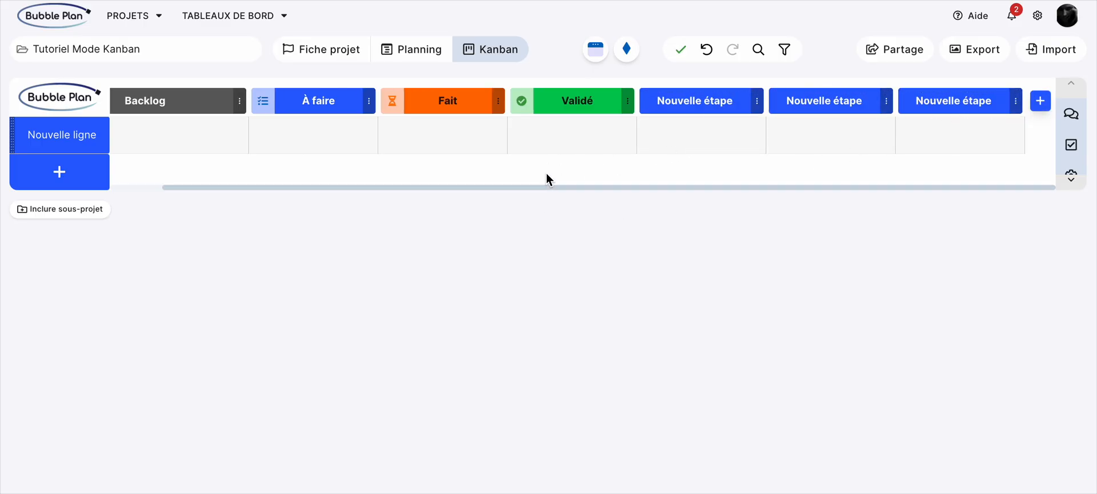
left_click(498, 101)
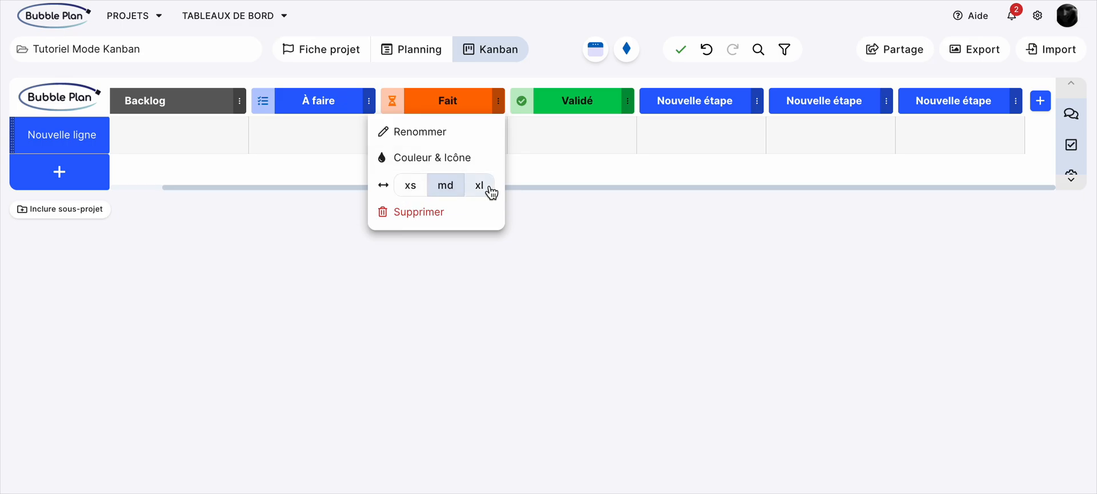
left_click(569, 143)
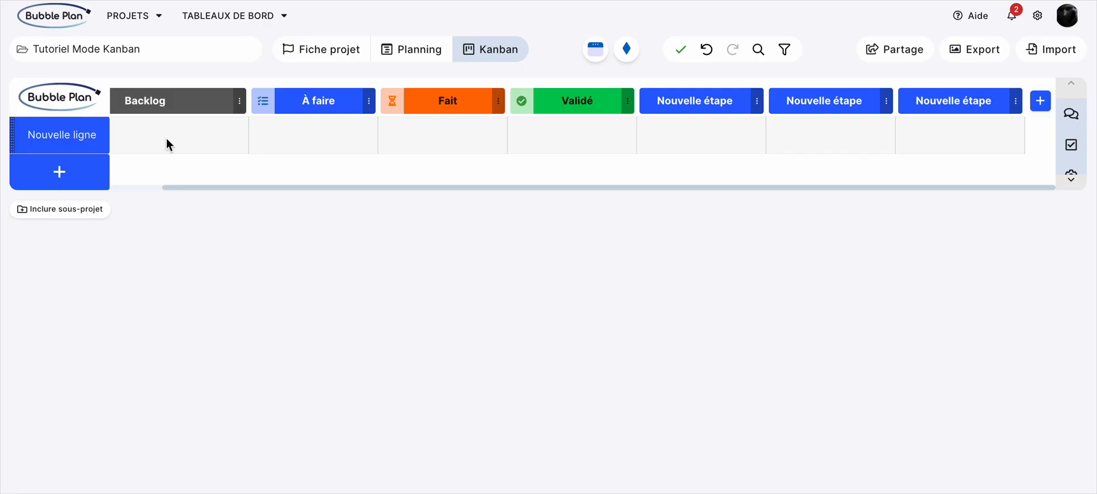
- Add three lines to the board and place a new bubble in the first line, under the stage following Validé
left_click(58, 170)
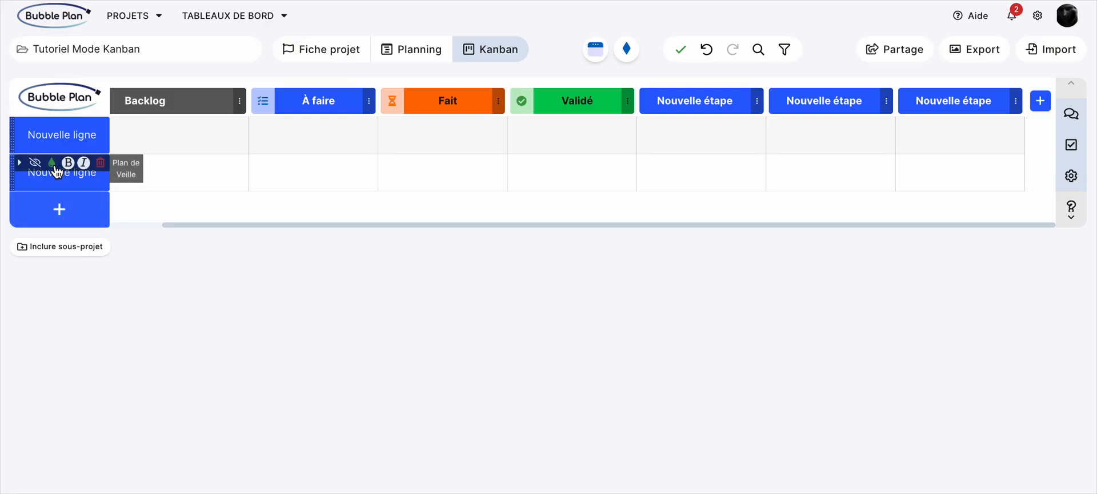
left_click(59, 213)
left_click(58, 245)
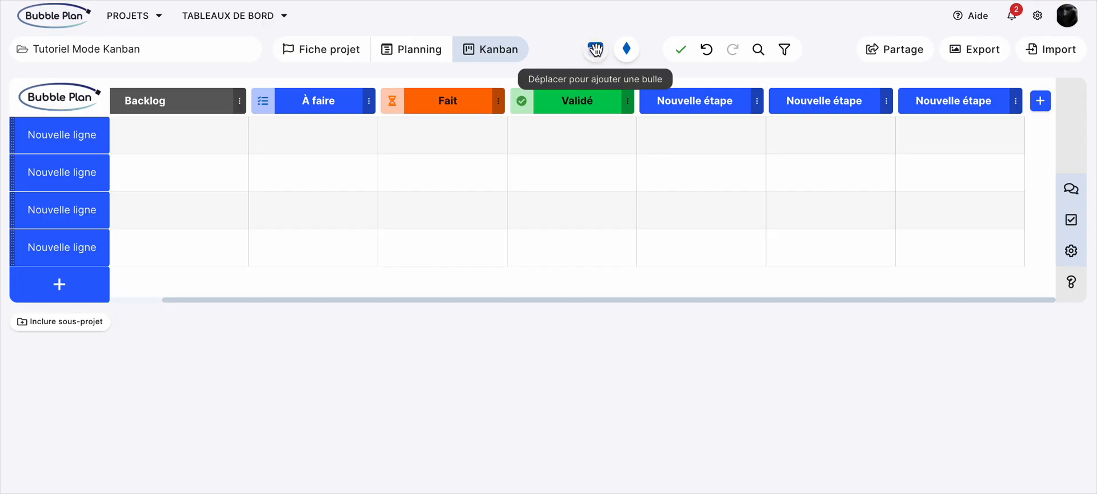
left_click_drag(595, 49, 741, 137)
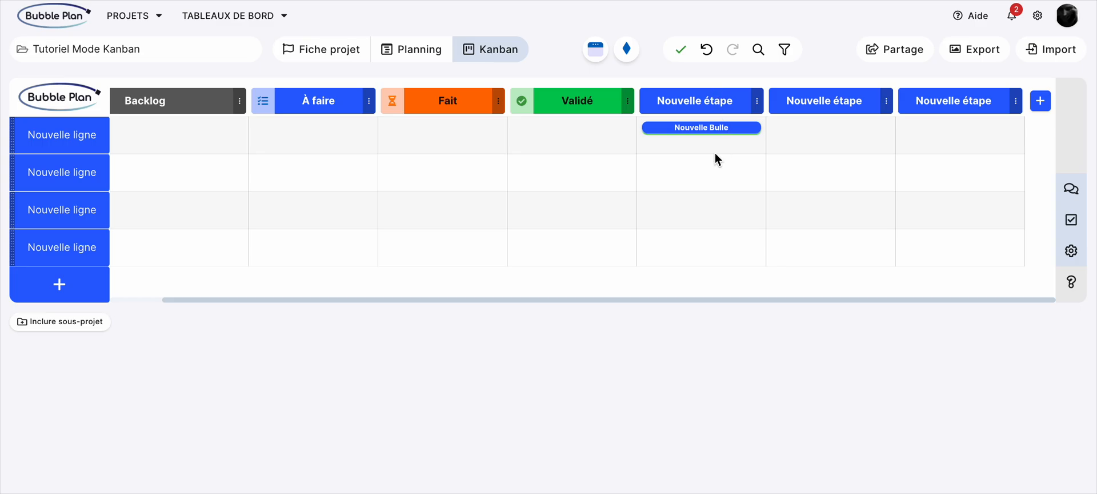
- Rename the three new stages after Validé, in order, as THEME, CANAL and PRIORITE
left_click(716, 102)
type("THEME")
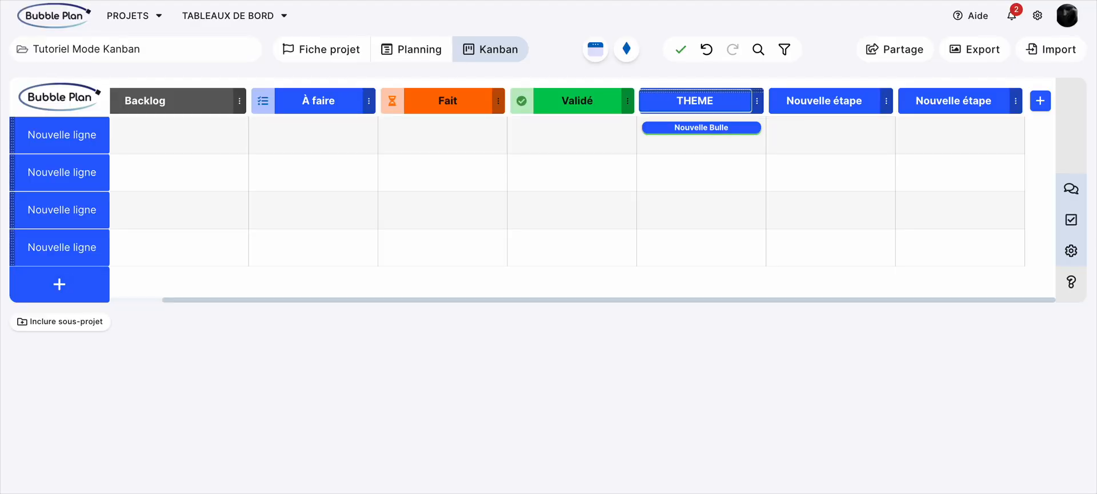
left_click(820, 95)
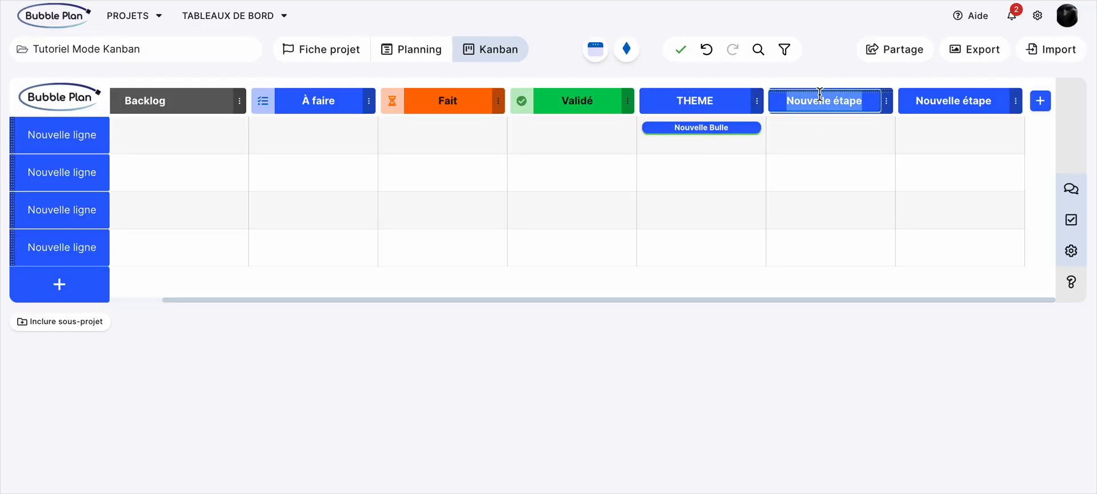
type("CANAL")
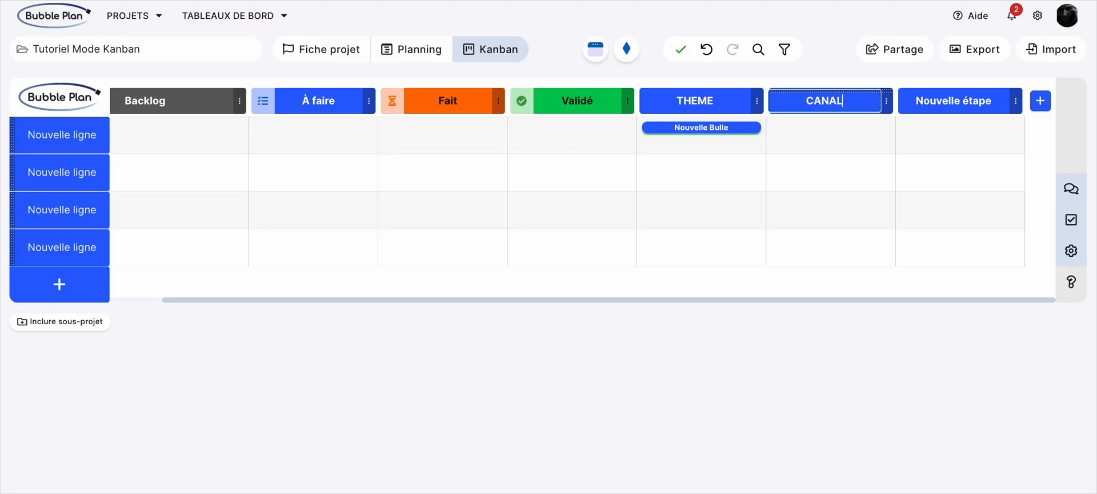
double_click(956, 105)
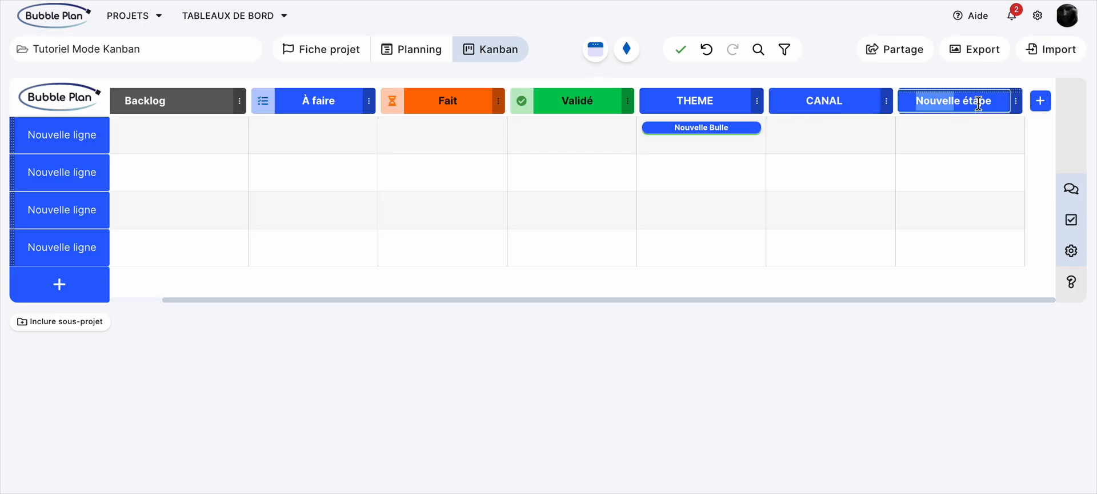
double_click(978, 104)
key("BackSpace")
key("BackSpace")
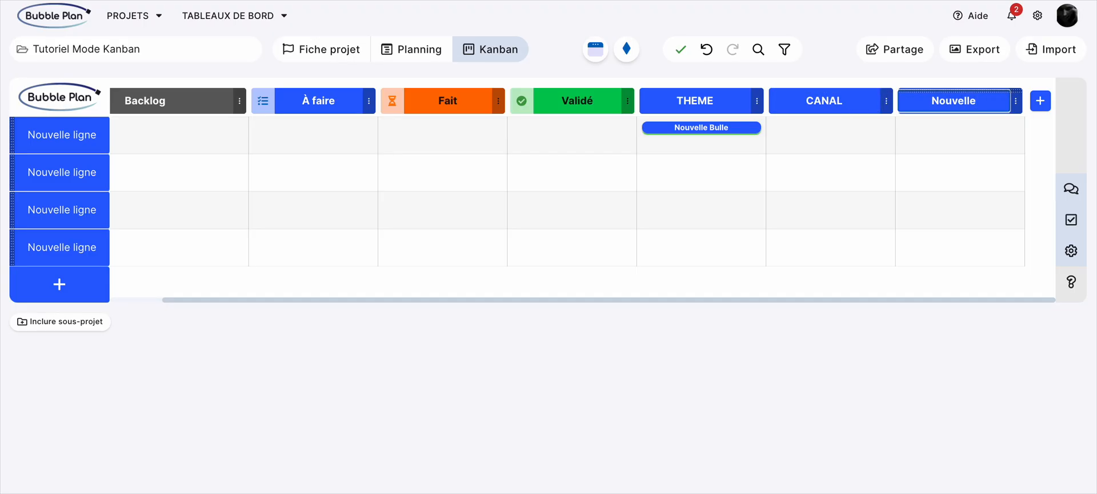
double_click(977, 103)
type("PRIORITE")
- Add another stage after PRIORITE and name it SERVICE
left_click(1039, 100)
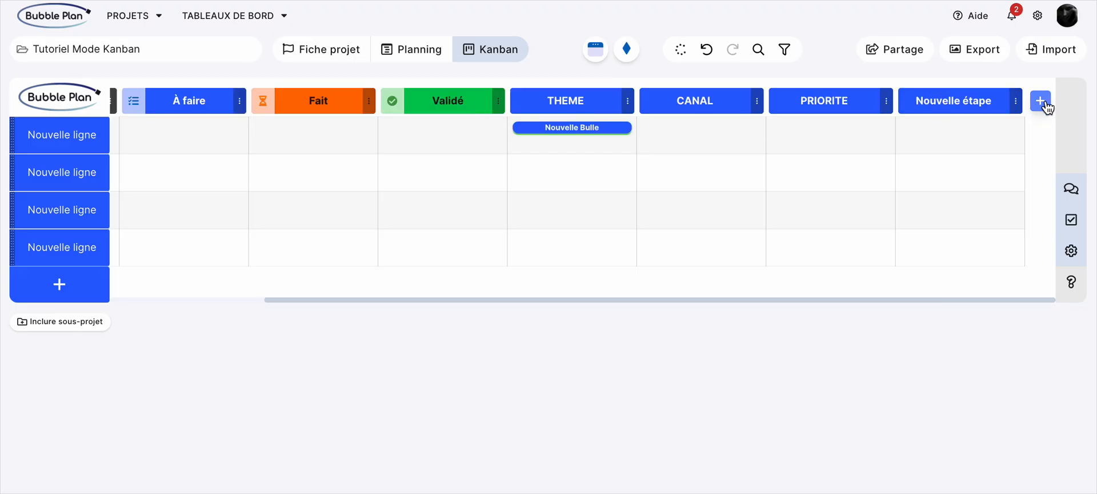
double_click(950, 102)
triple_click(950, 102)
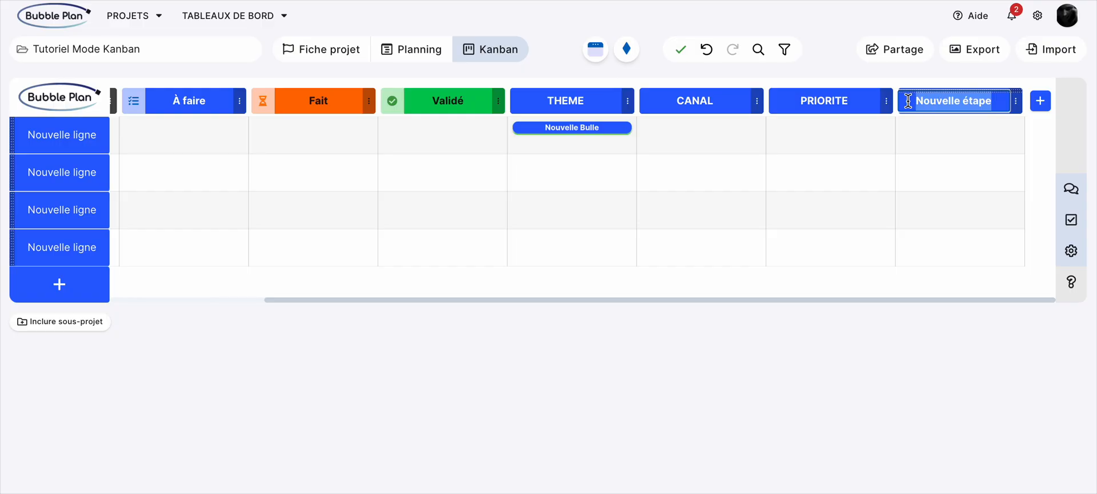
type("SERVICE")
key("Return")
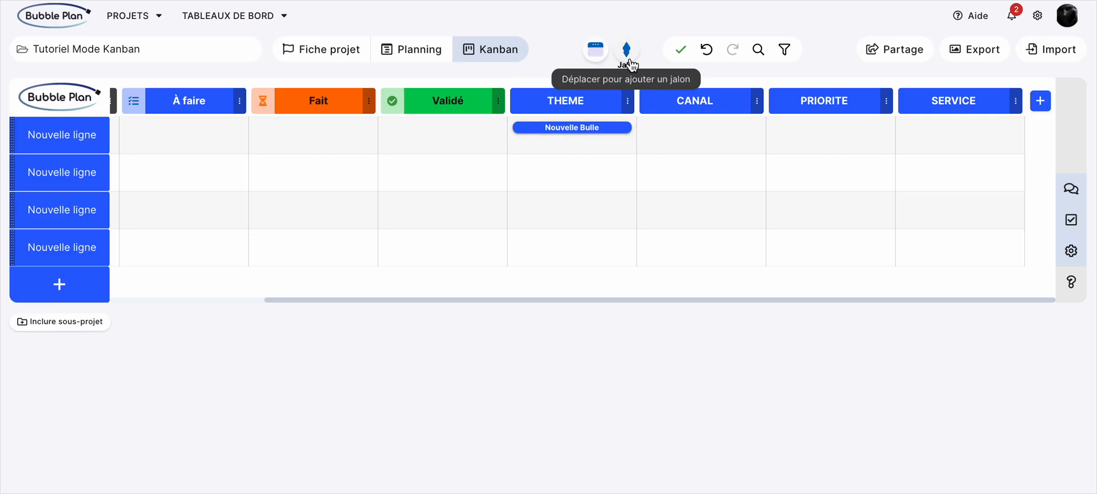
- Place a milestone in the first line under CANAL and move the THEME bubble down to the second line
left_click_drag(627, 49, 687, 136)
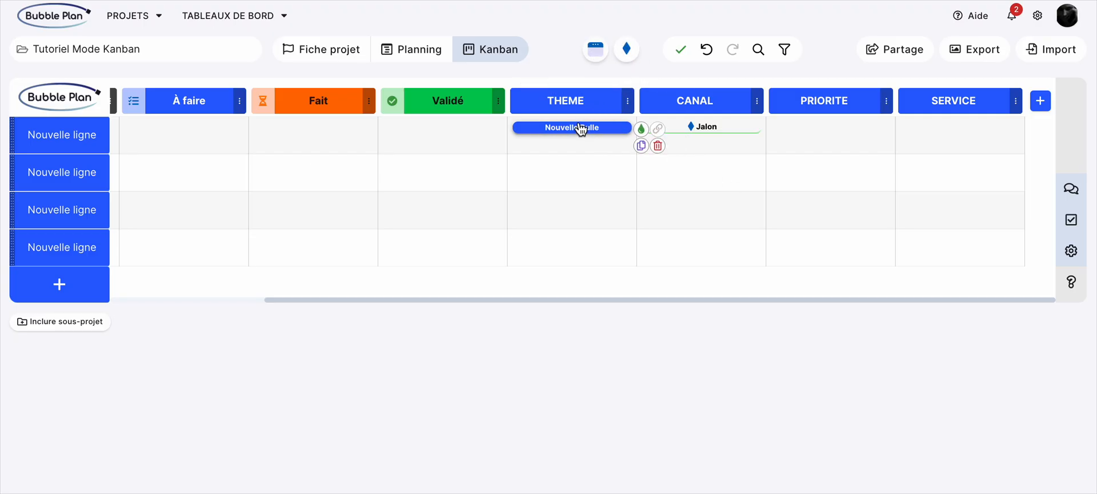
left_click_drag(581, 127, 578, 181)
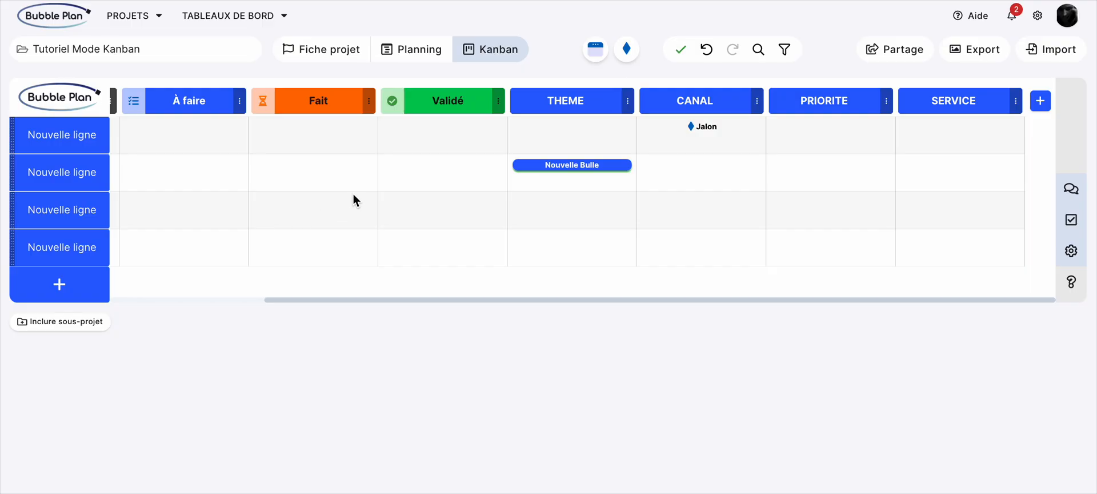
- Add a bubble in the second line under Validé and schedule it from 23/06/2025 to 26/06/2025
scroll(353, 200, "left", 5)
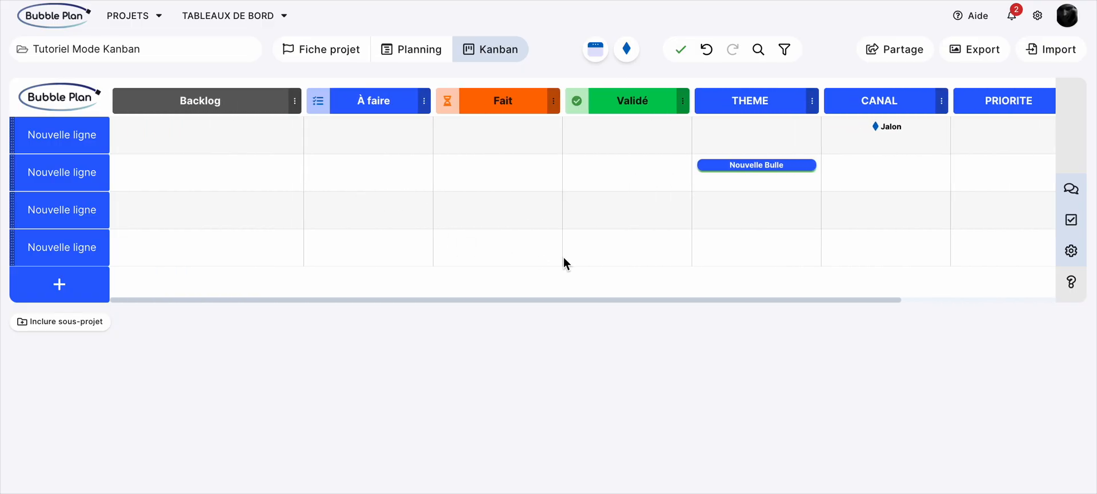
mouse_move(769, 173)
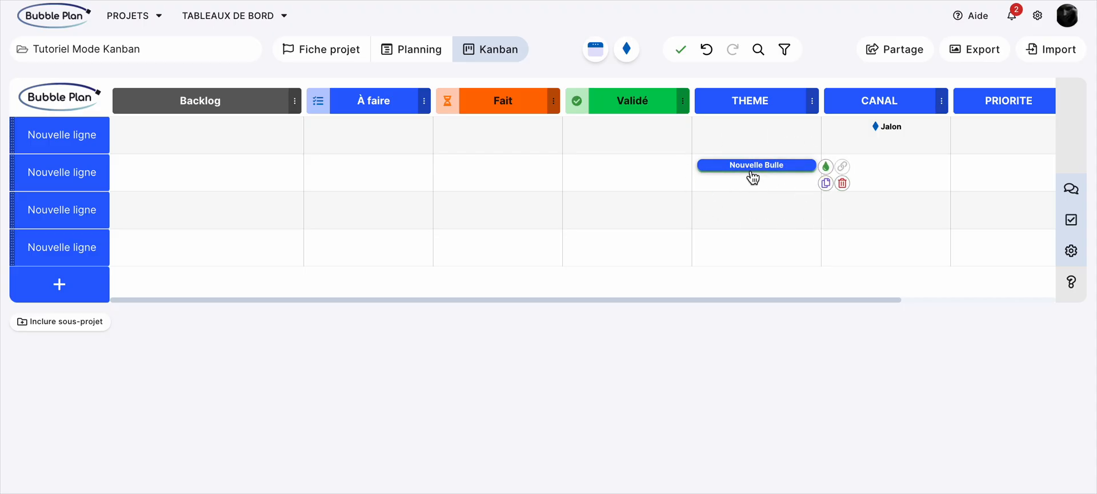
left_click_drag(596, 52, 628, 170)
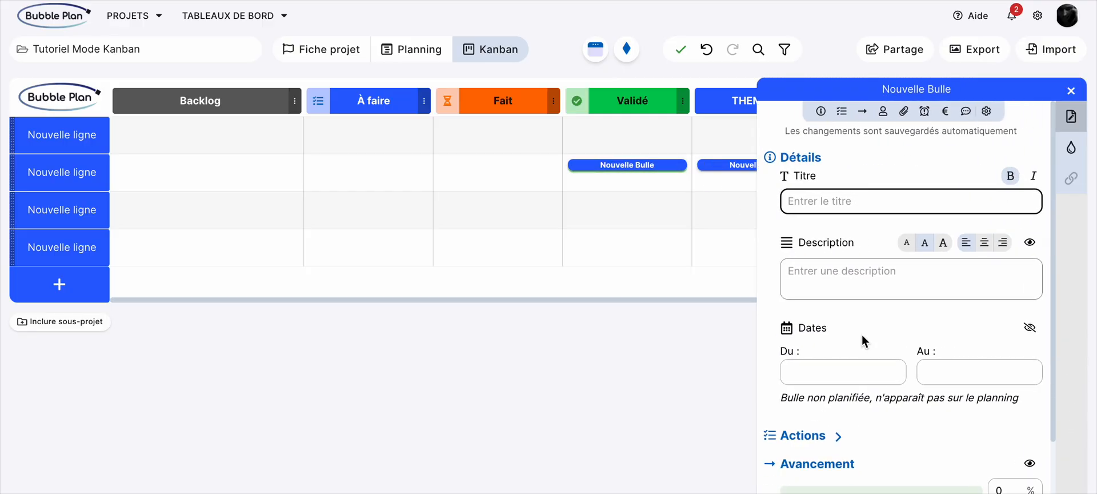
left_click(808, 371)
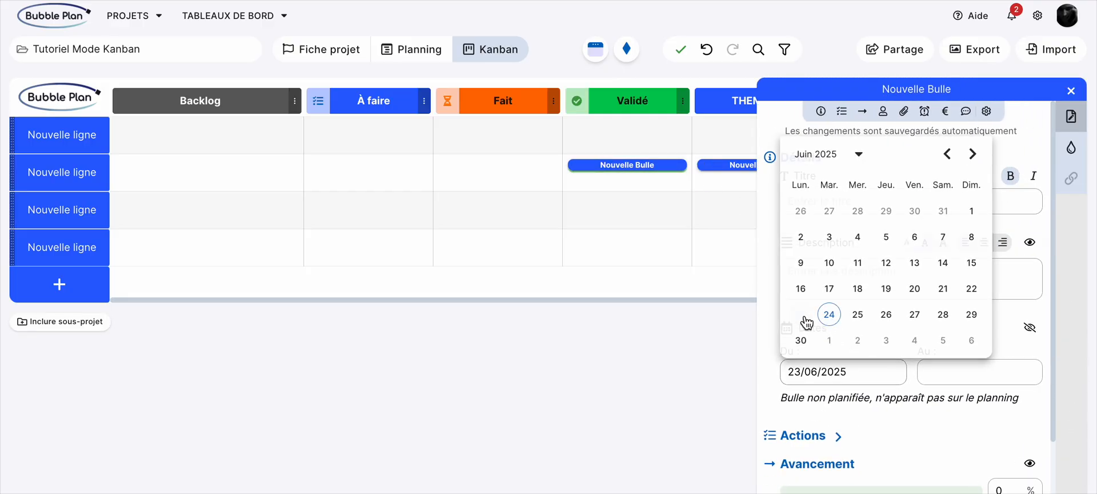
left_click(806, 322)
left_click(962, 378)
left_click(936, 318)
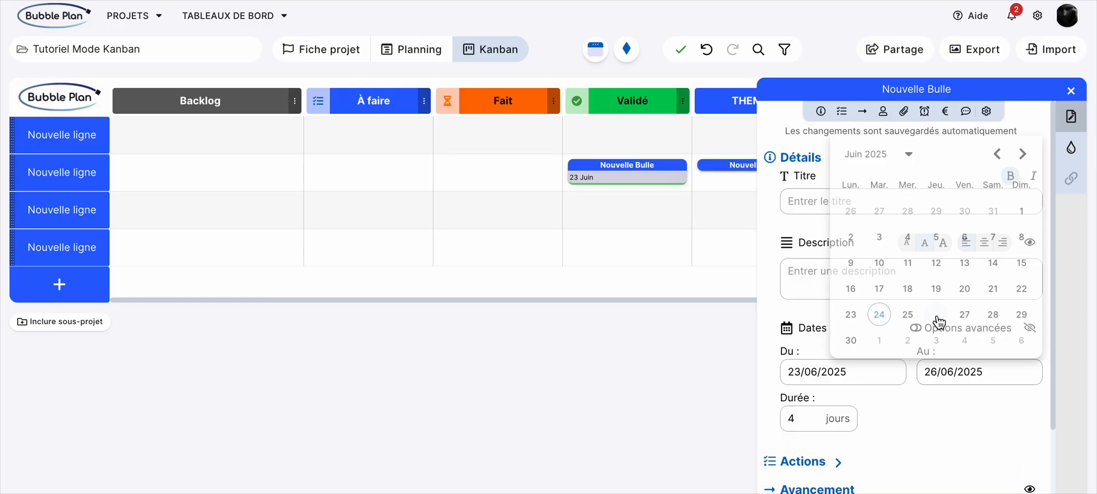
left_click(1071, 90)
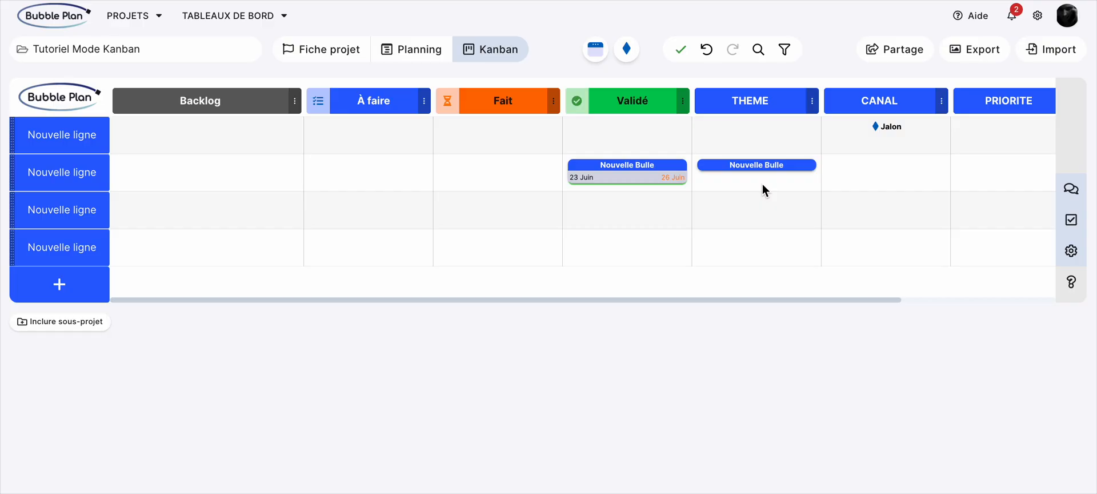
- Recolour the Fait stage with the third red of Ensemble 4 and give it the Orange diamond icon
mouse_move(779, 166)
left_click(553, 103)
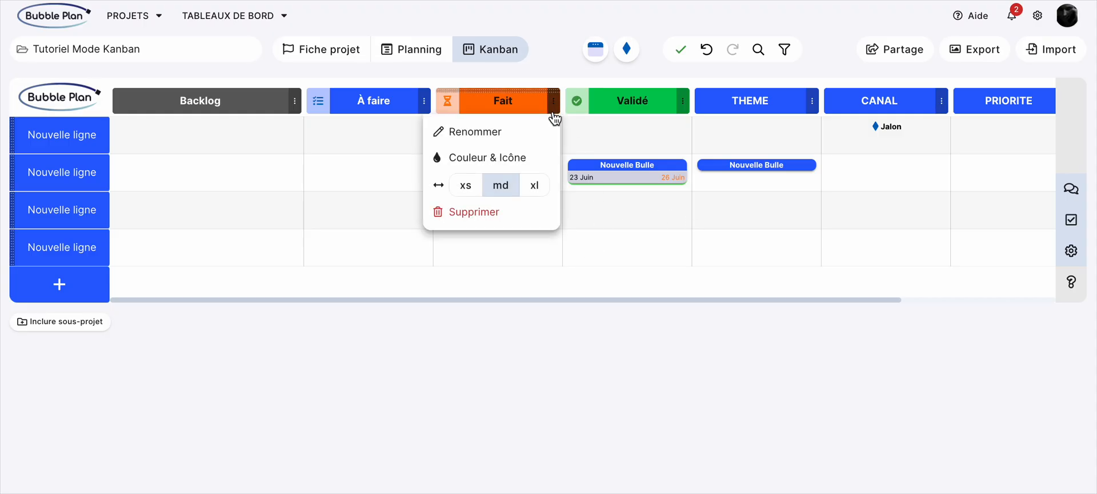
left_click(449, 160)
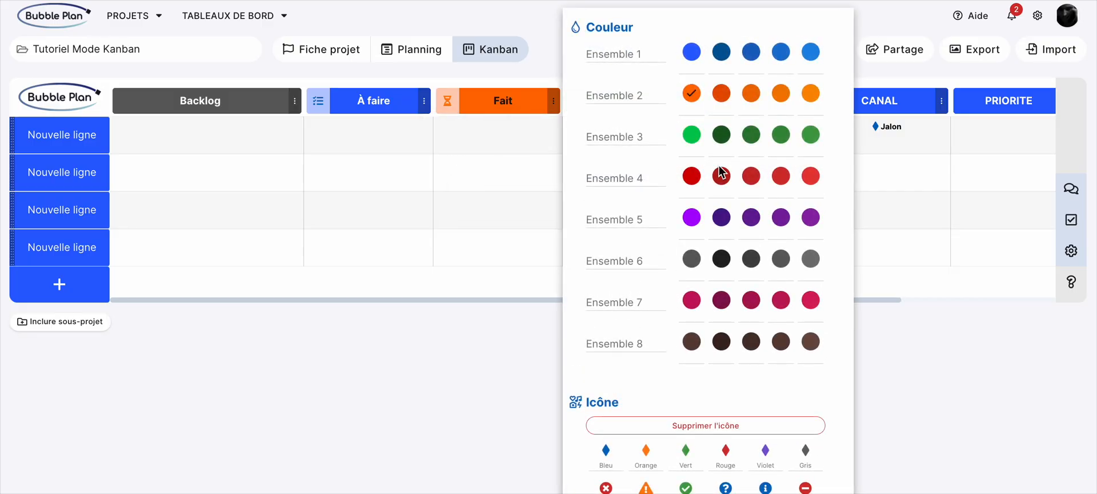
left_click(750, 176)
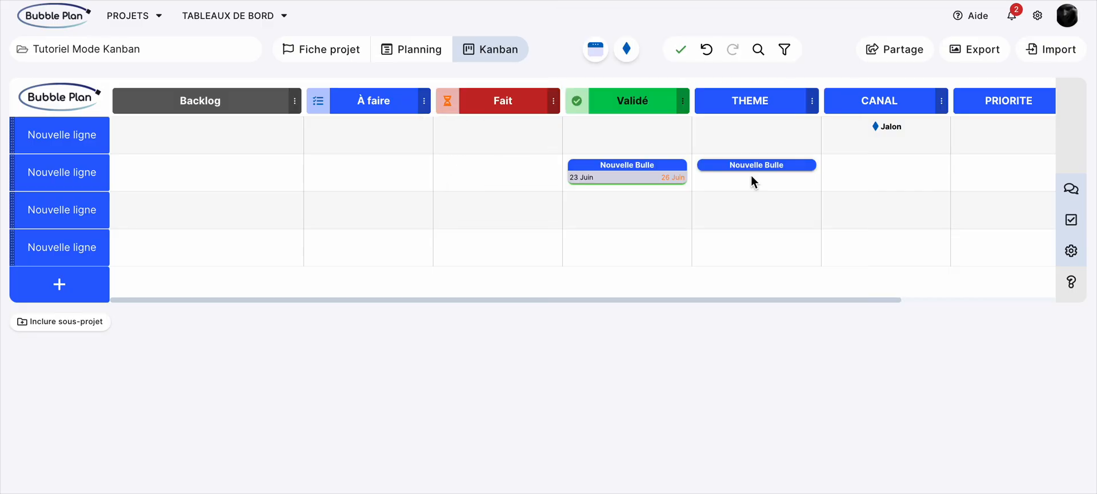
left_click(554, 102)
left_click(477, 151)
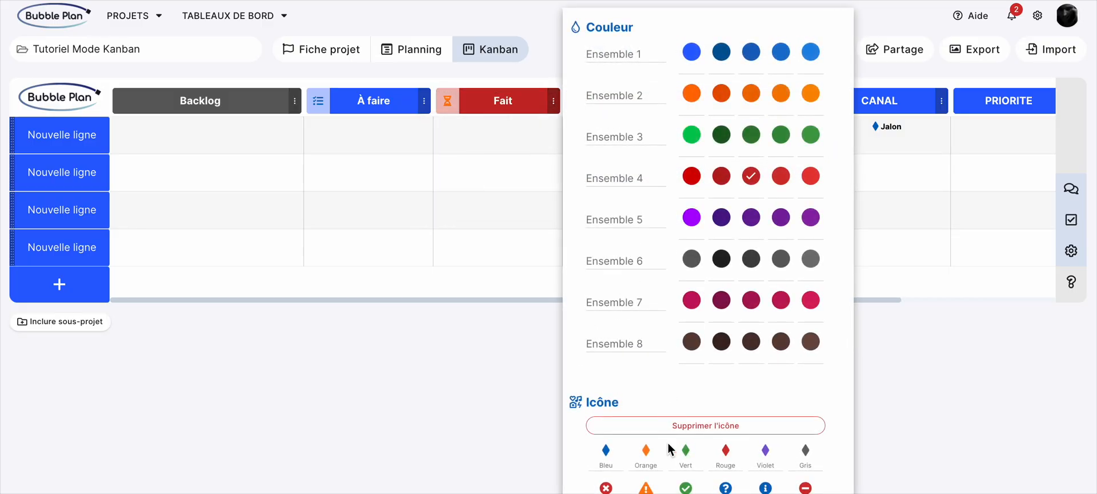
left_click(646, 451)
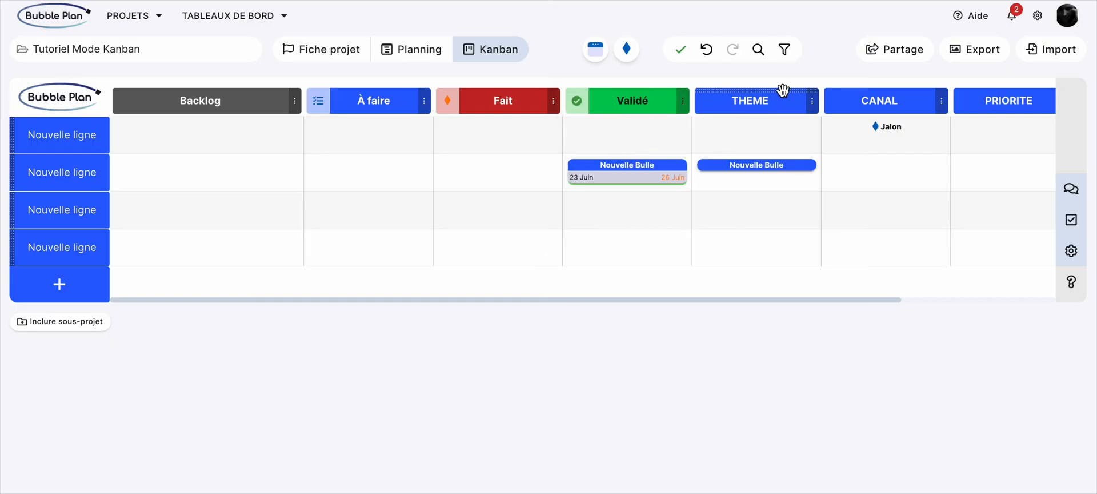
- Move the THEME stage between Fait and Validé and rename it Terminé
left_click_drag(781, 88, 669, 91)
double_click(625, 100)
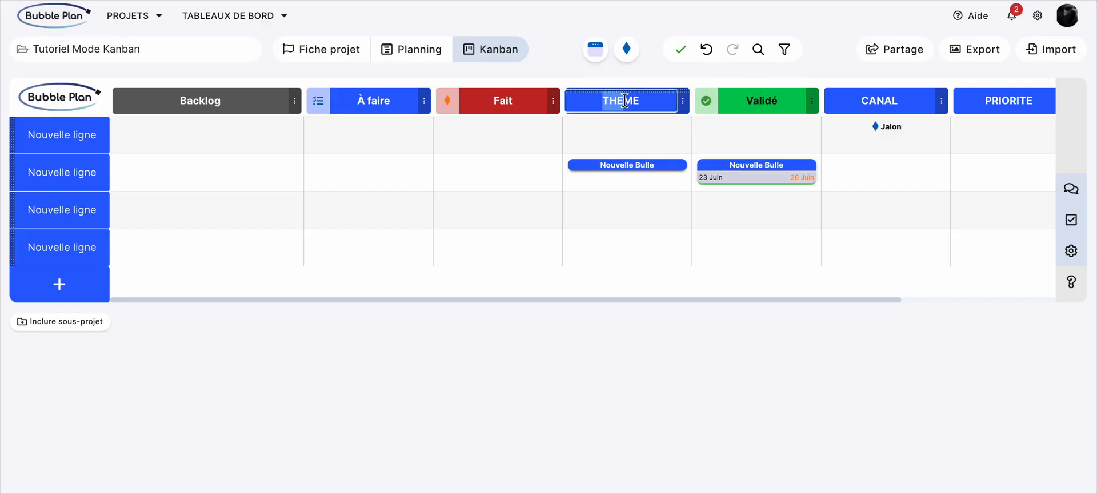
double_click(624, 101)
type("Terminé")
key("Return")
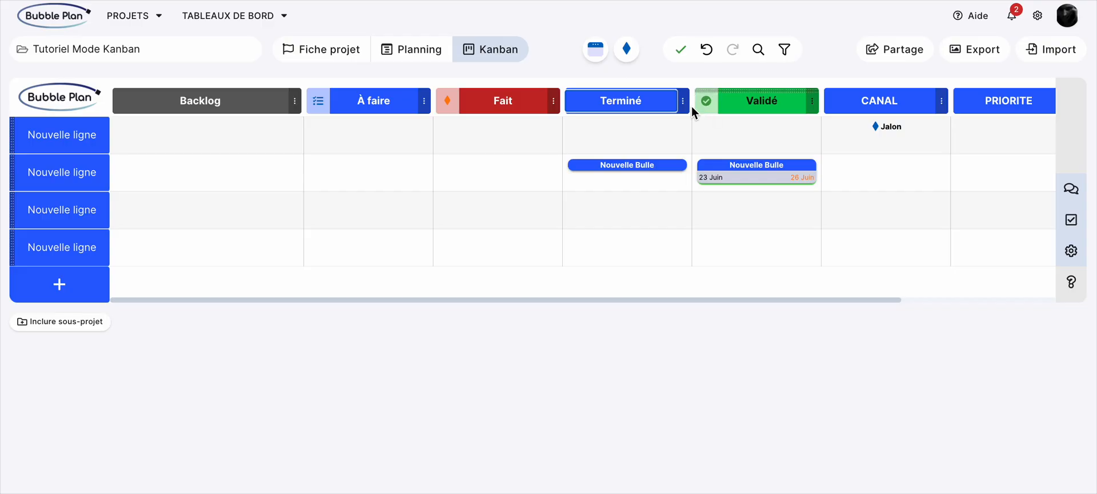
- Give the Terminé stage the Avertissement icon
left_click(682, 102)
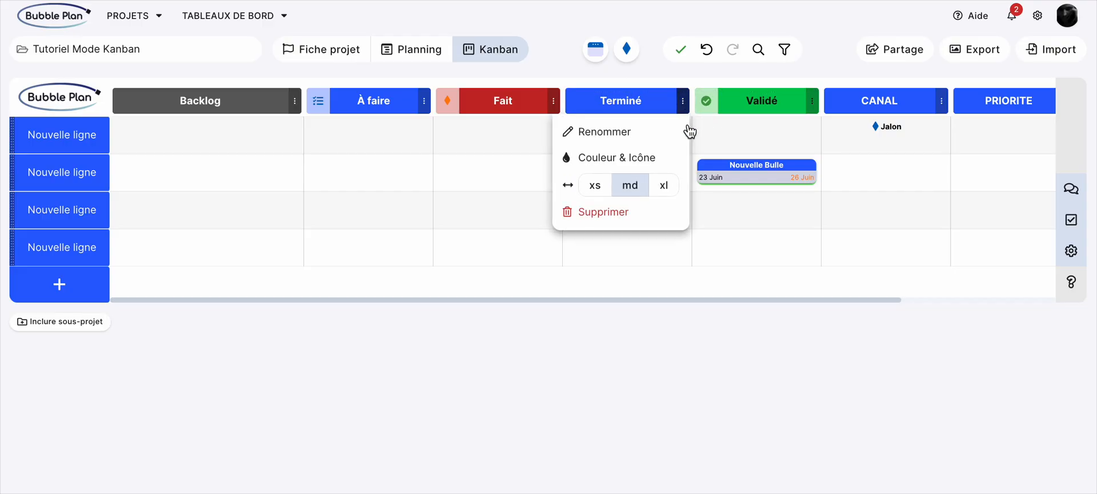
left_click(613, 161)
scroll(828, 400, "down", 2)
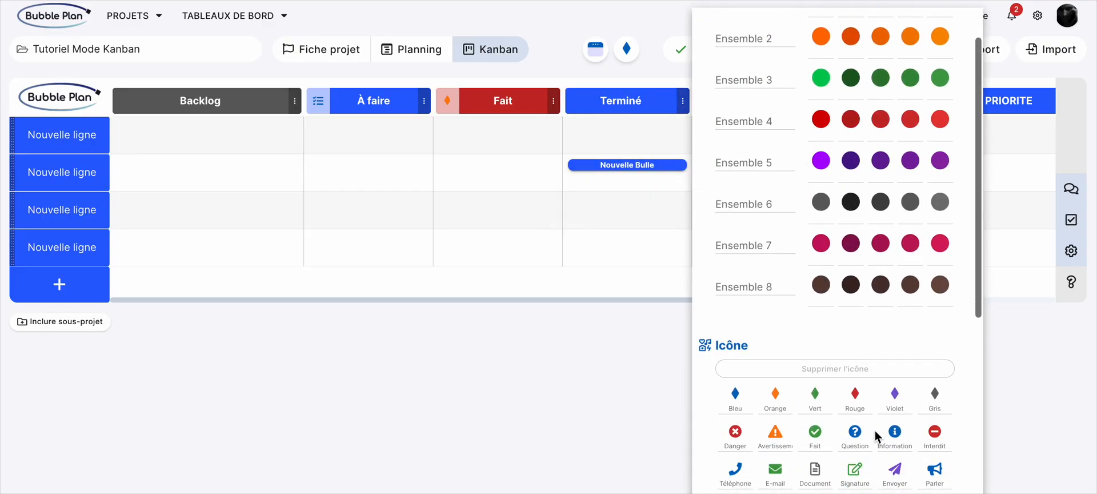
left_click(775, 435)
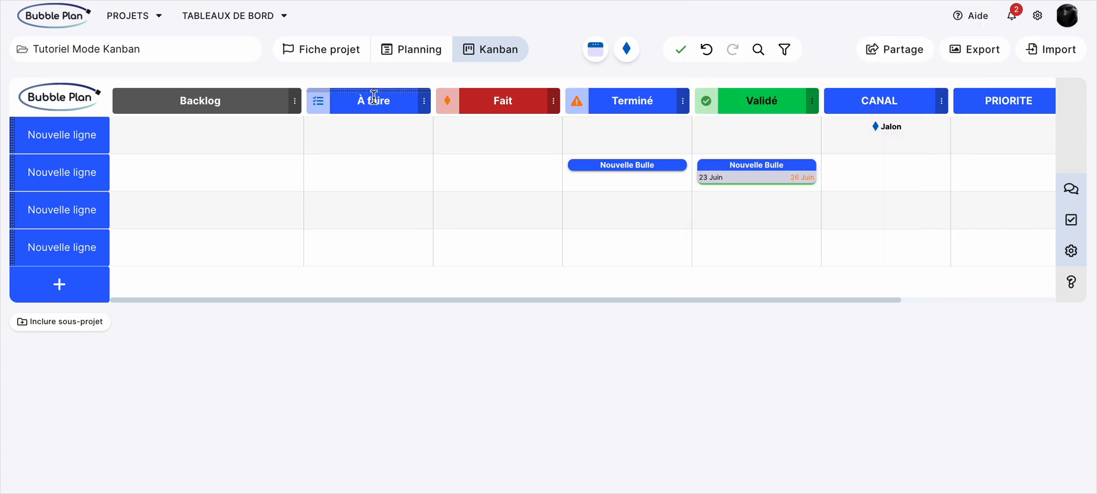
- Move the undated bubble to Backlog in the second line and the dated bubble to Backlog in the third line
mouse_move(652, 167)
left_click_drag(652, 166, 237, 166)
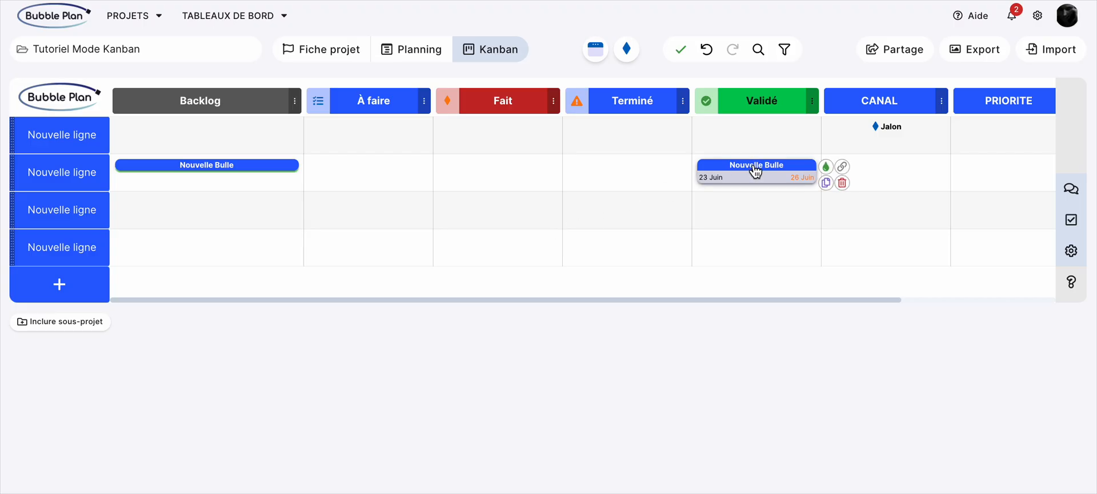
left_click_drag(751, 171, 197, 215)
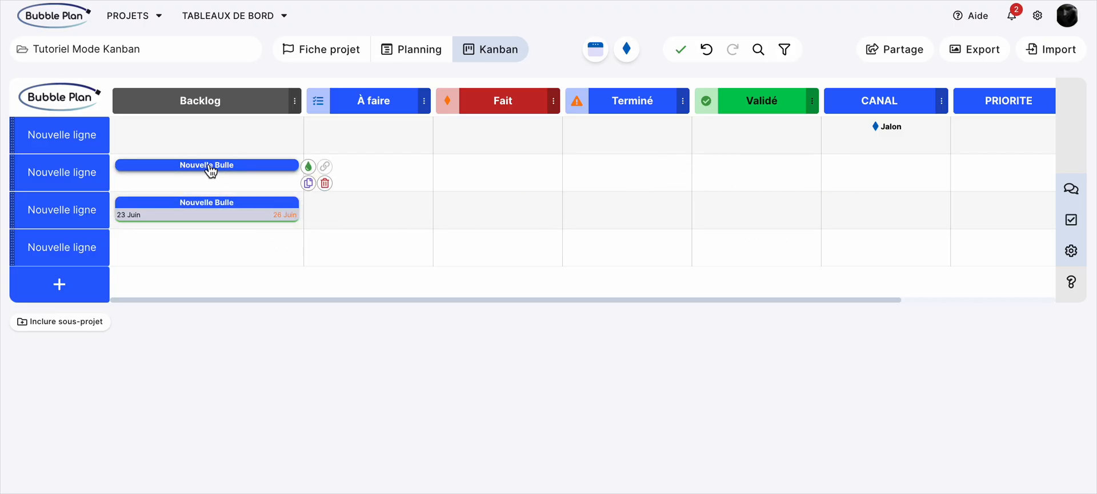
- Move both Backlog bubbles into the second line under Validé and add three more bubbles there
left_click_drag(211, 167, 779, 176)
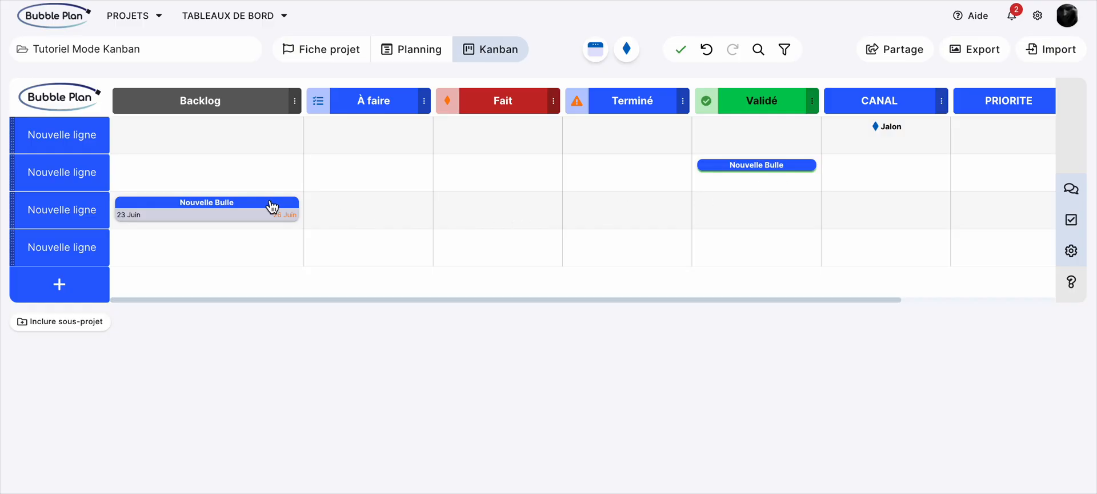
left_click_drag(257, 205, 820, 181)
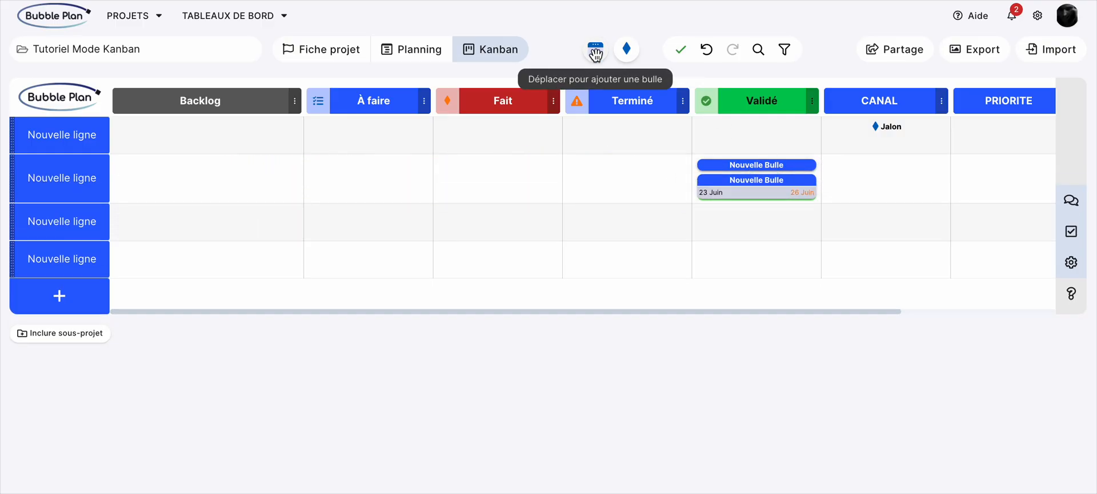
left_click_drag(596, 54, 756, 167)
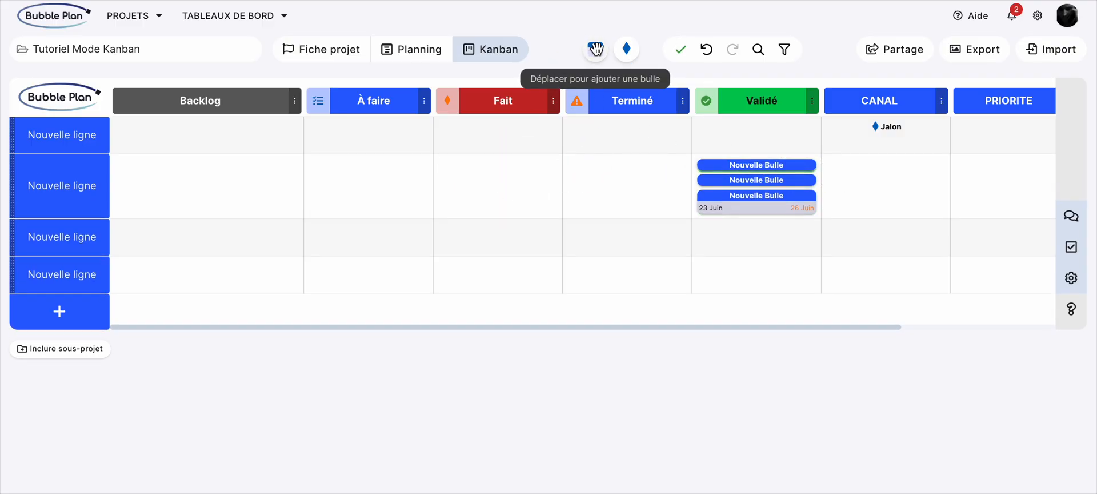
left_click_drag(595, 50, 769, 177)
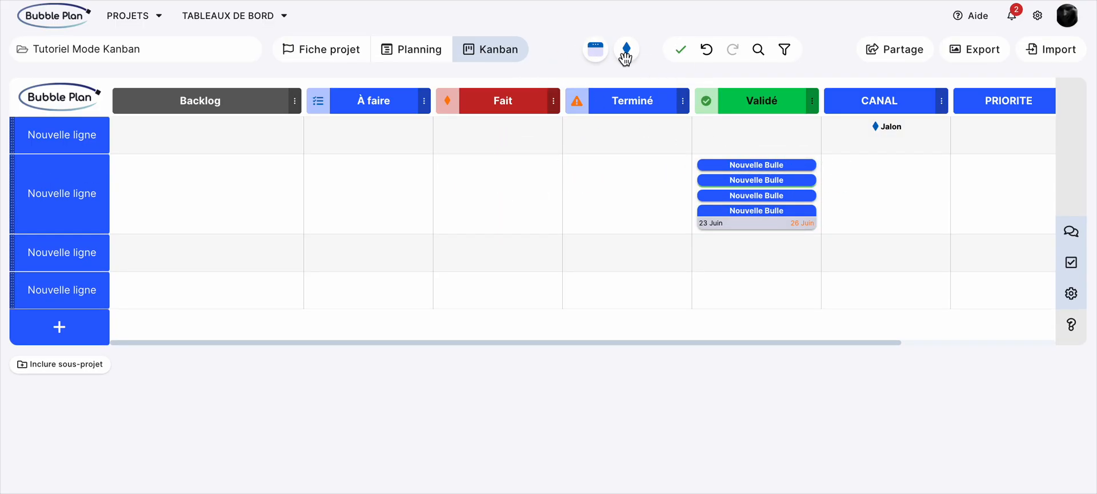
left_click_drag(596, 49, 757, 170)
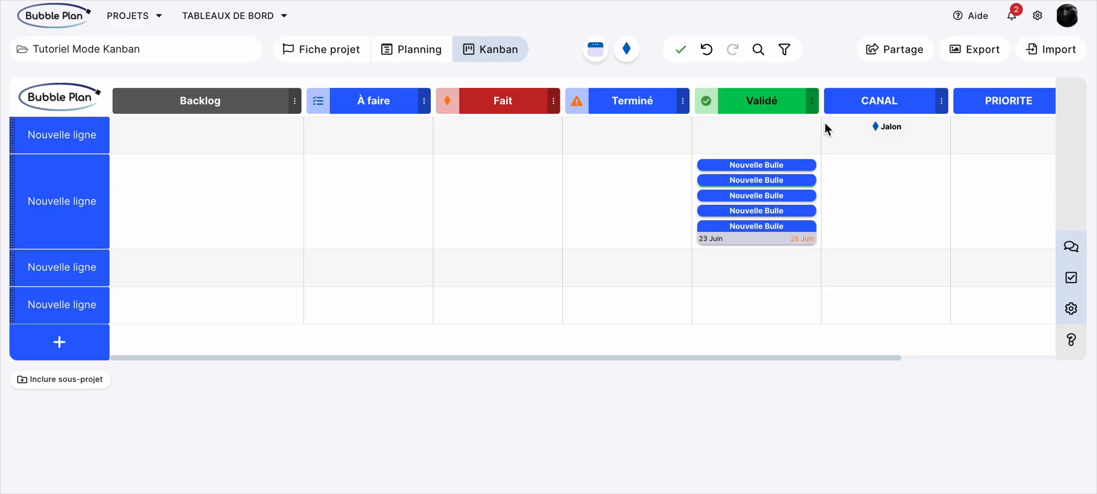
- Widen the Validé stage to xl, then reduce its width to xs
left_click(811, 101)
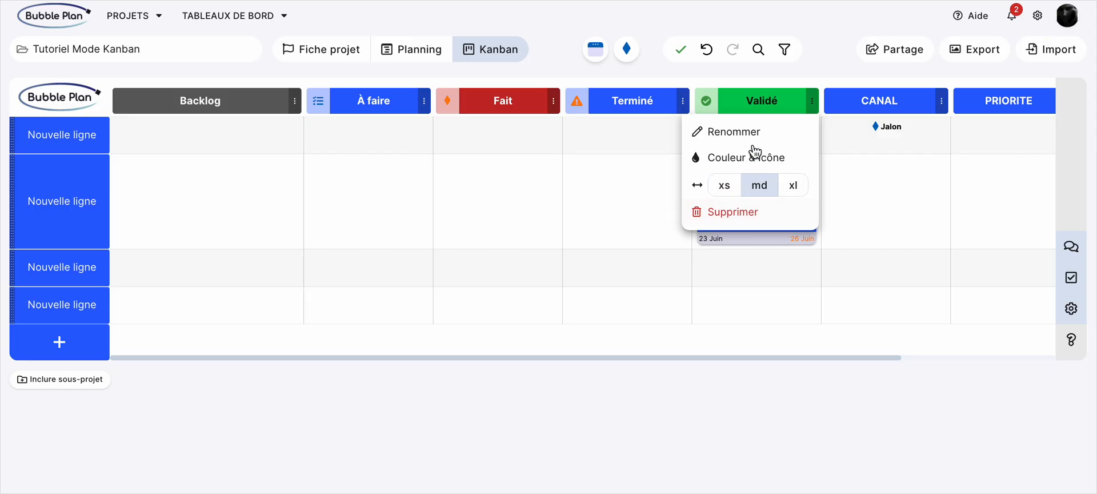
left_click(784, 185)
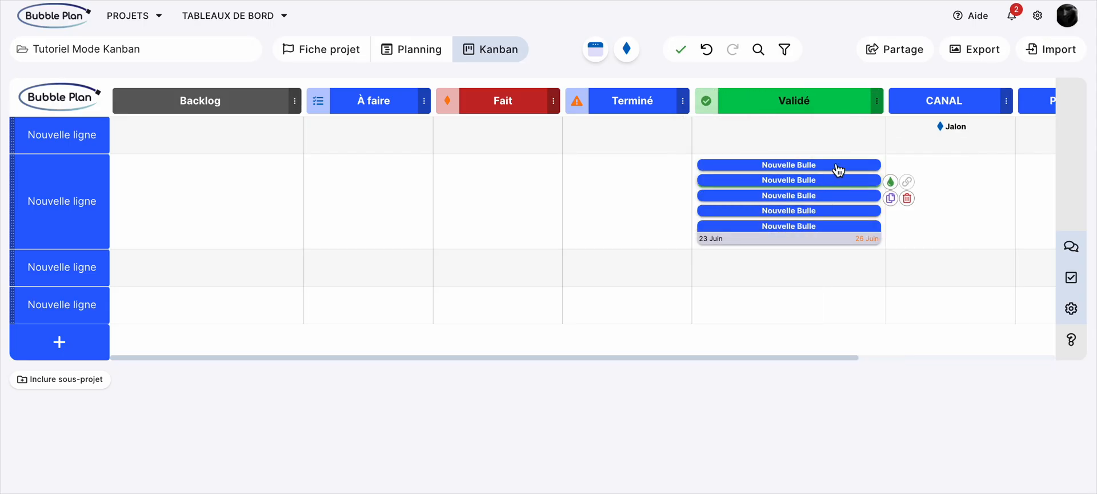
left_click(875, 107)
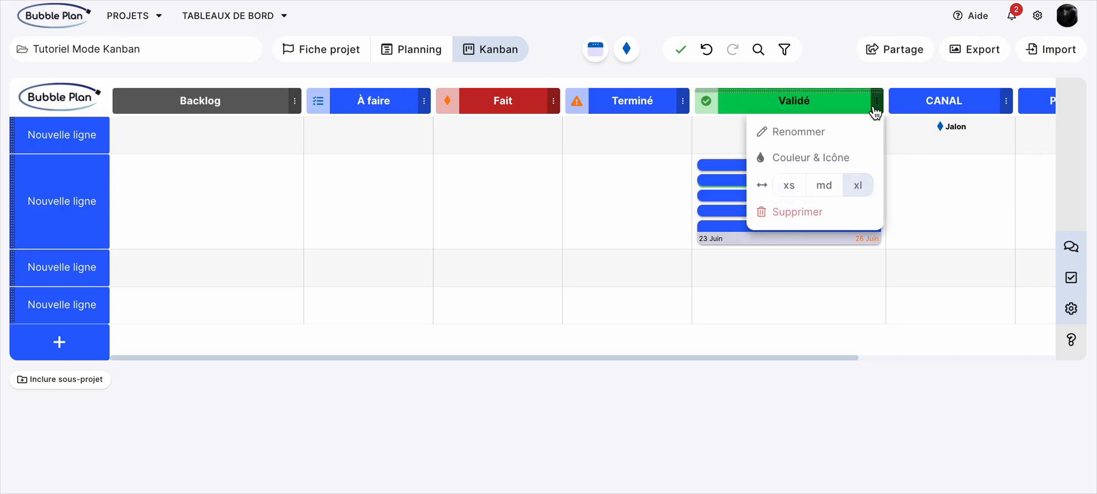
left_click(788, 188)
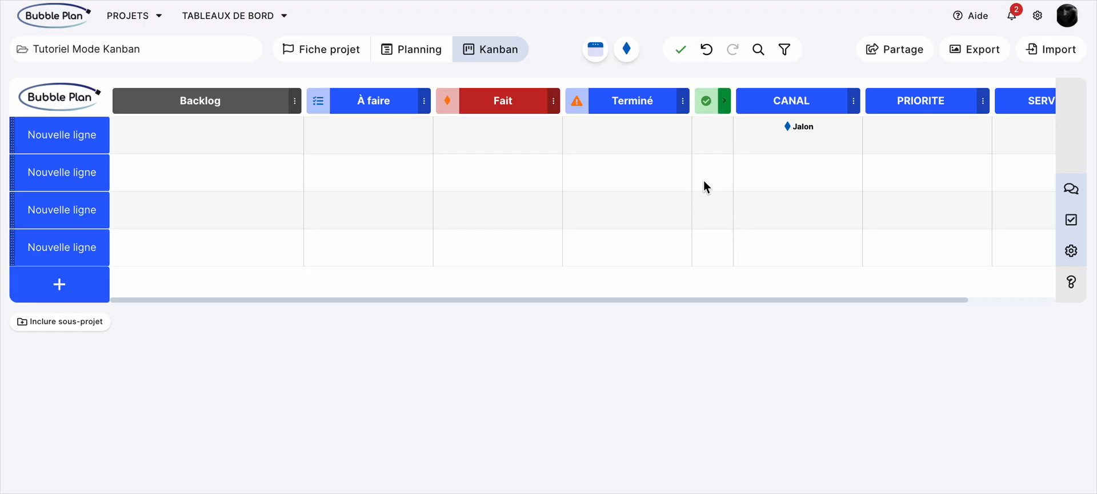
- Try to add a bubble in the second line under the collapsed Validé stage
left_click_drag(595, 49, 708, 173)
scroll(828, 150, "right", 3)
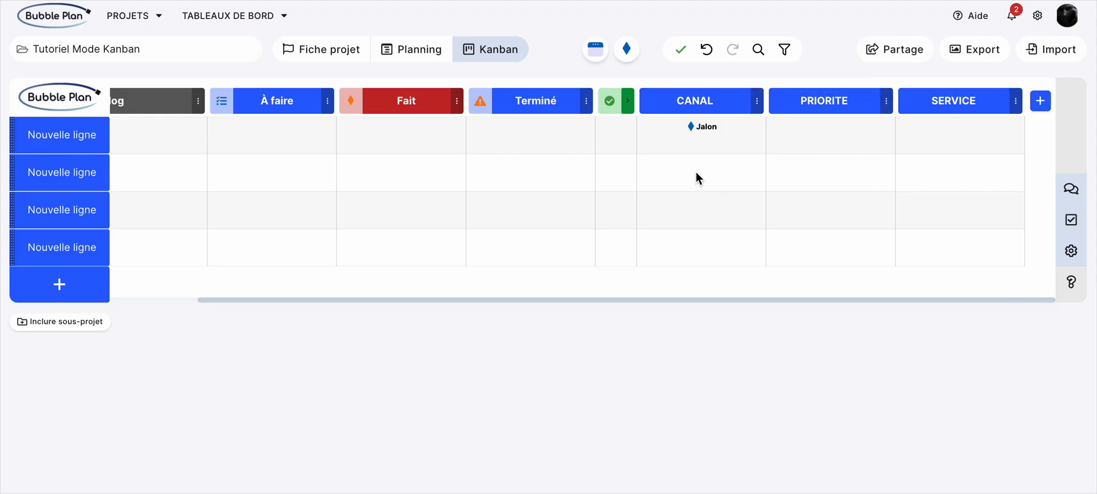
scroll(696, 173, "left", 3)
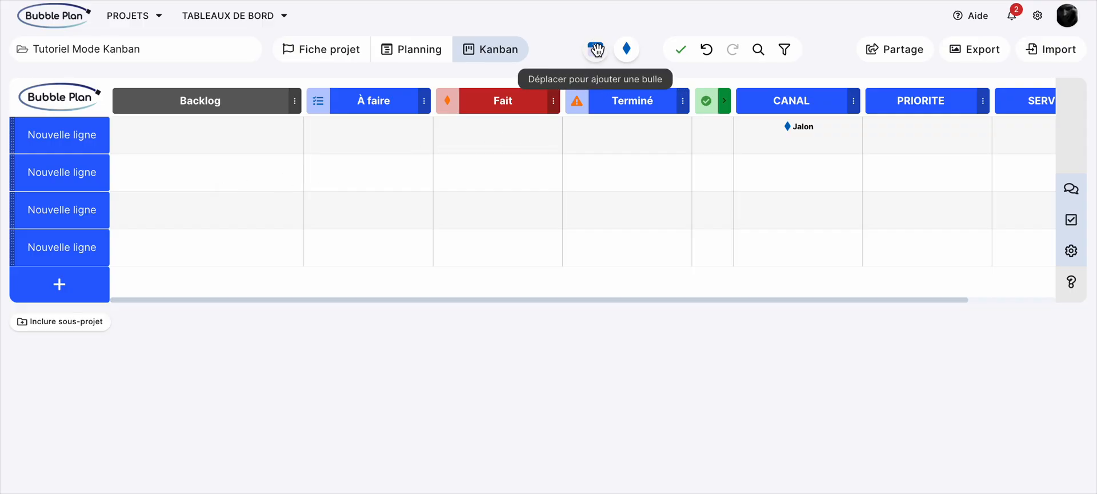
- Add a bubble in the first line under Backlog and schedule it from 28/06/2025 to 28/06/2025
left_click_drag(595, 50, 197, 148)
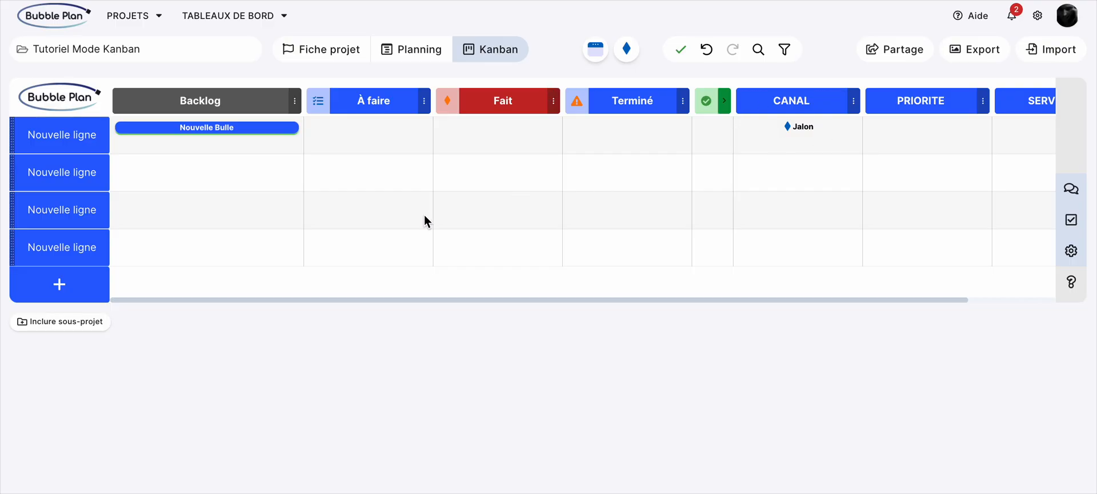
left_click(239, 137)
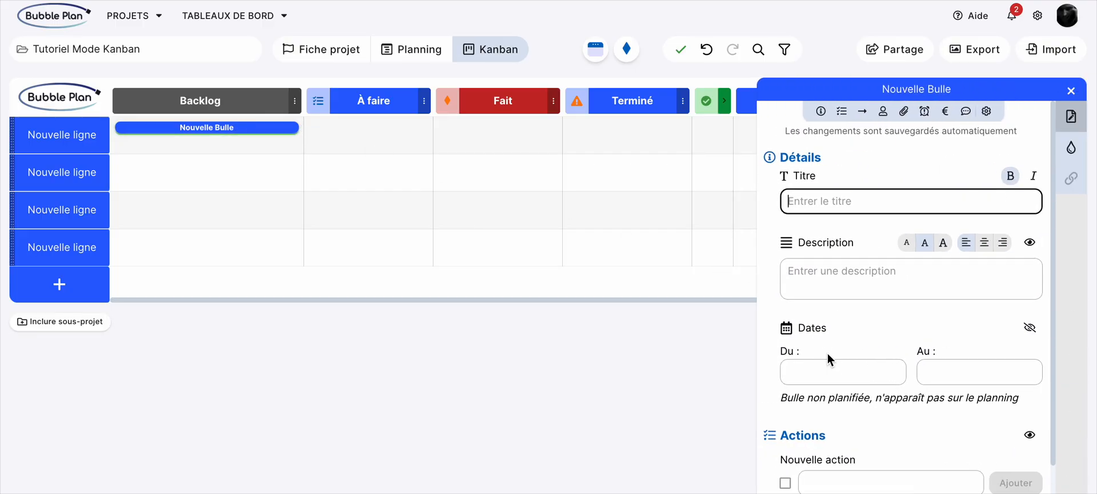
left_click(829, 370)
left_click(796, 343)
left_click(959, 374)
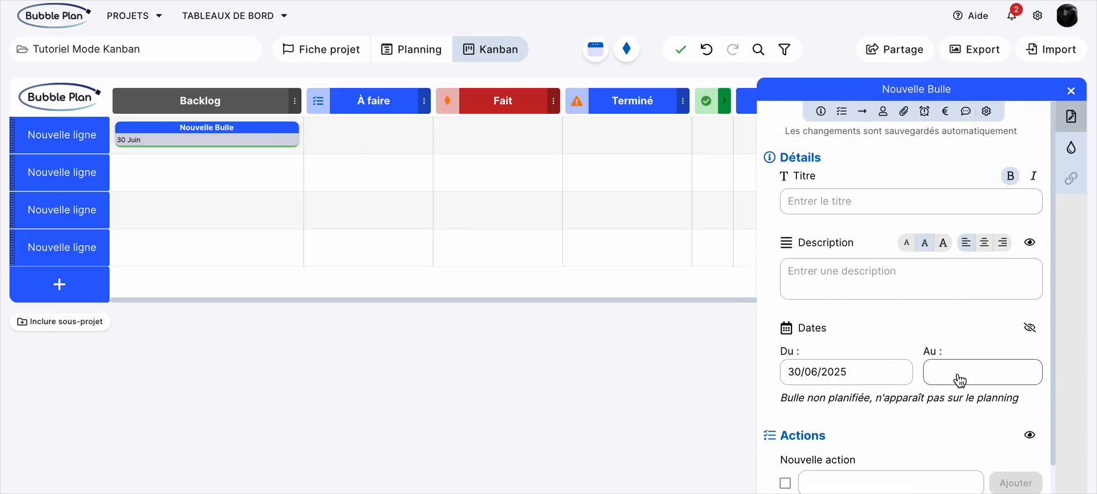
left_click(993, 314)
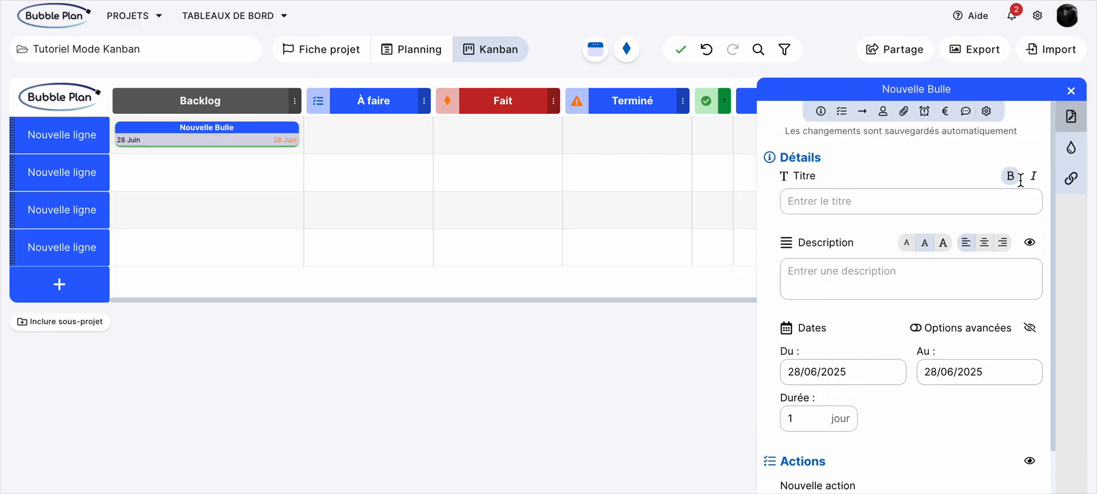
left_click(1071, 93)
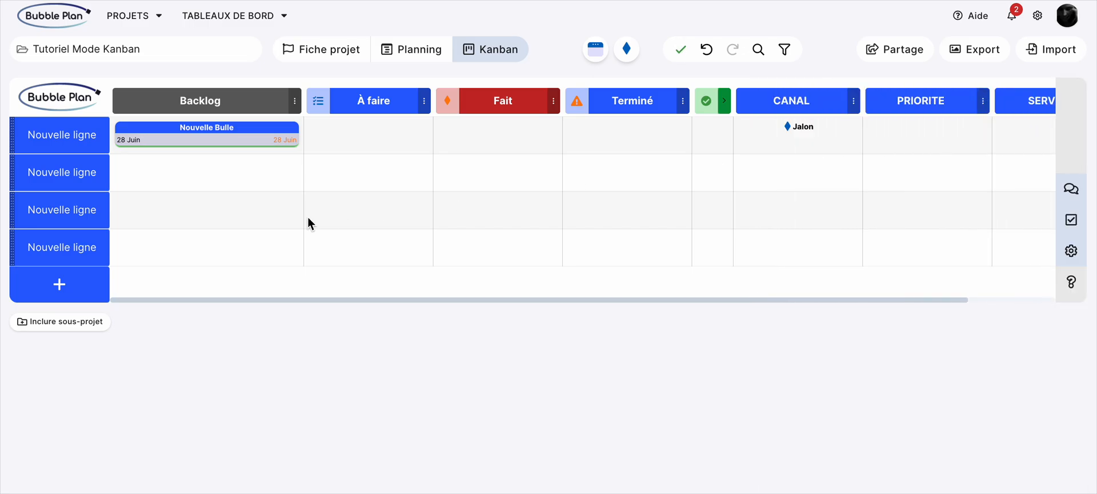
- Turn off Éléments planifiés for the Backlog stage, then undo that change and check the option again
left_click(295, 101)
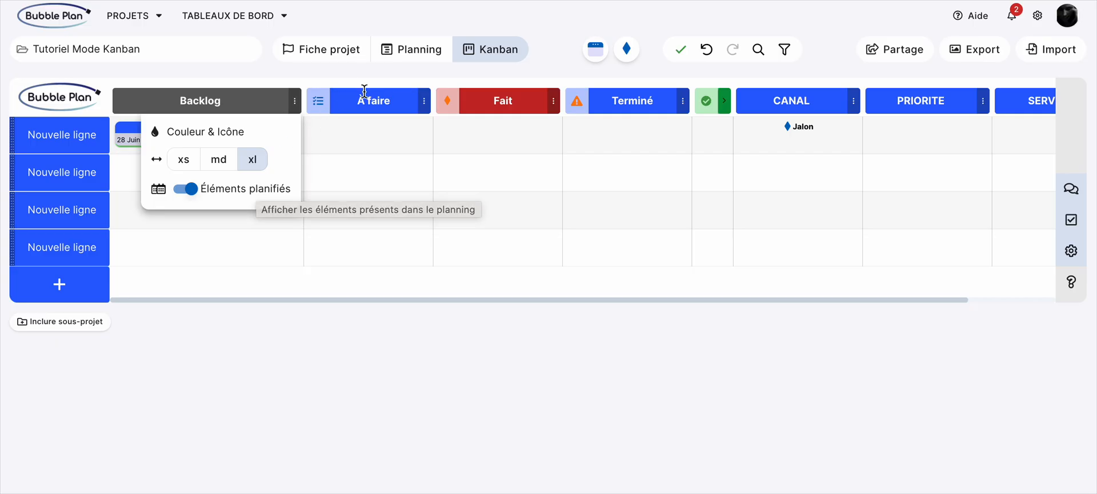
left_click(250, 193)
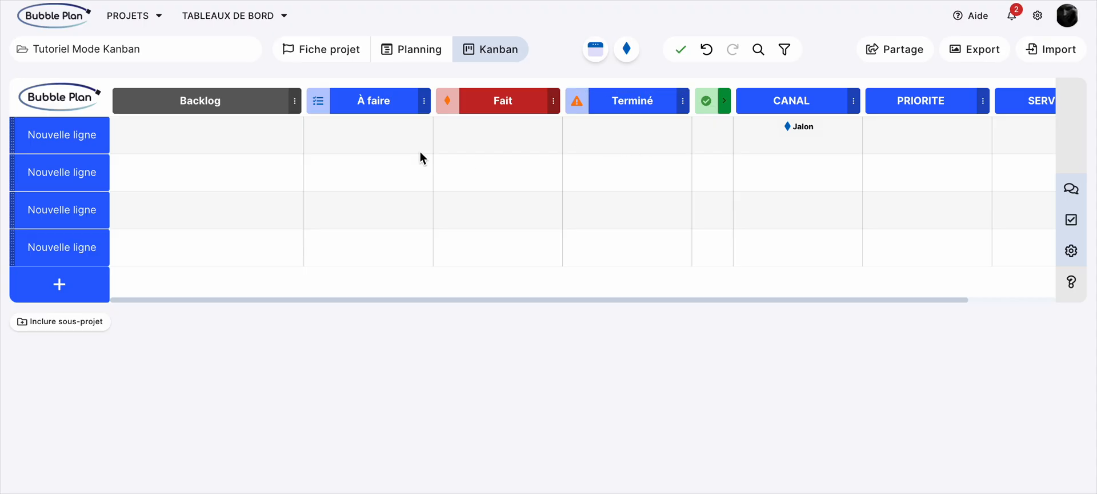
left_click(712, 49)
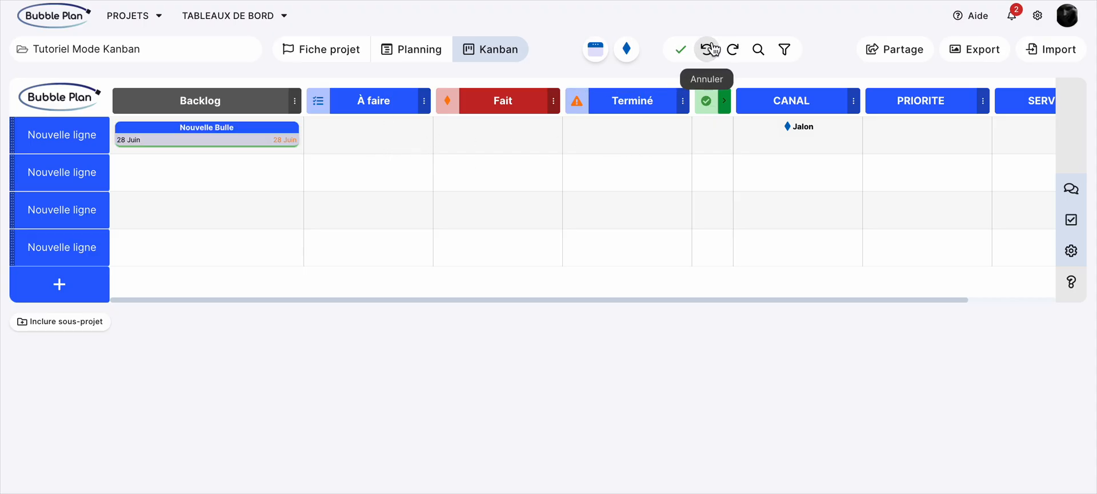
left_click(294, 101)
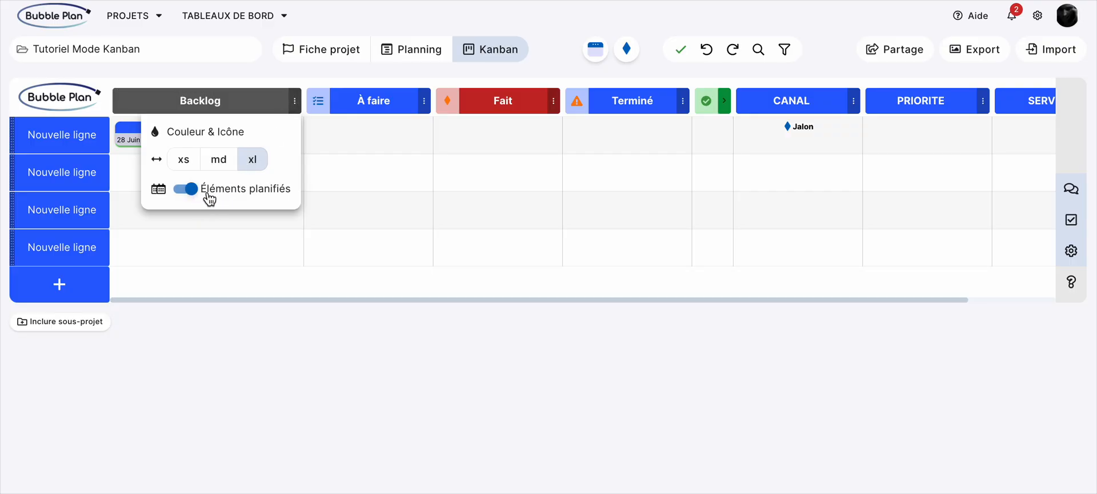
left_click(343, 174)
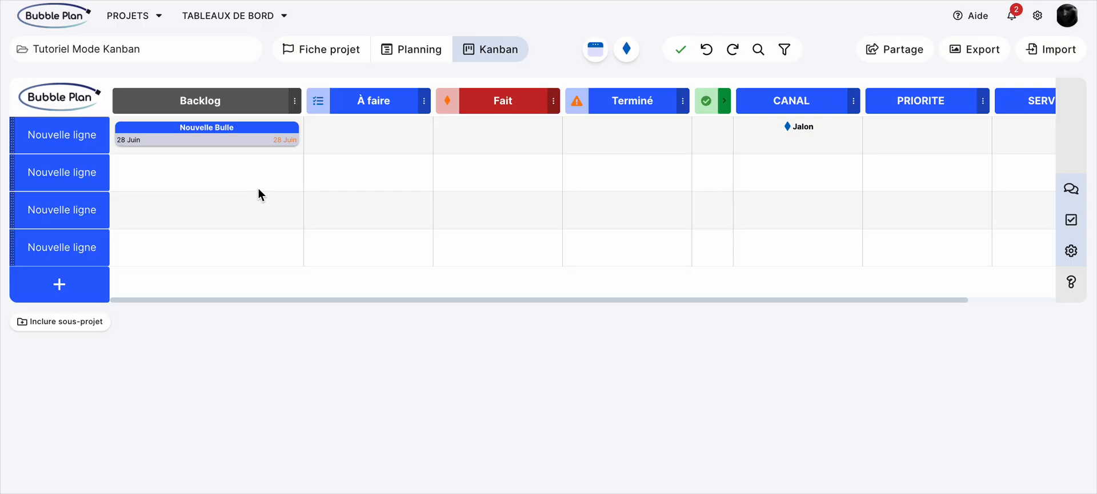
- Move the scheduled bubble from Backlog to Fait in the first line and switch the project to the Planning view
left_click_drag(213, 136, 546, 144)
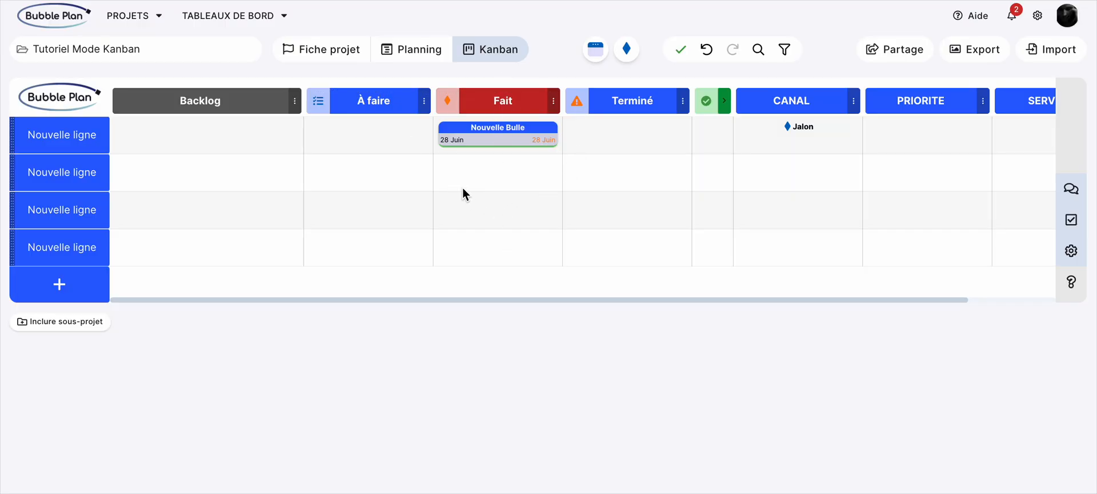
left_click(411, 50)
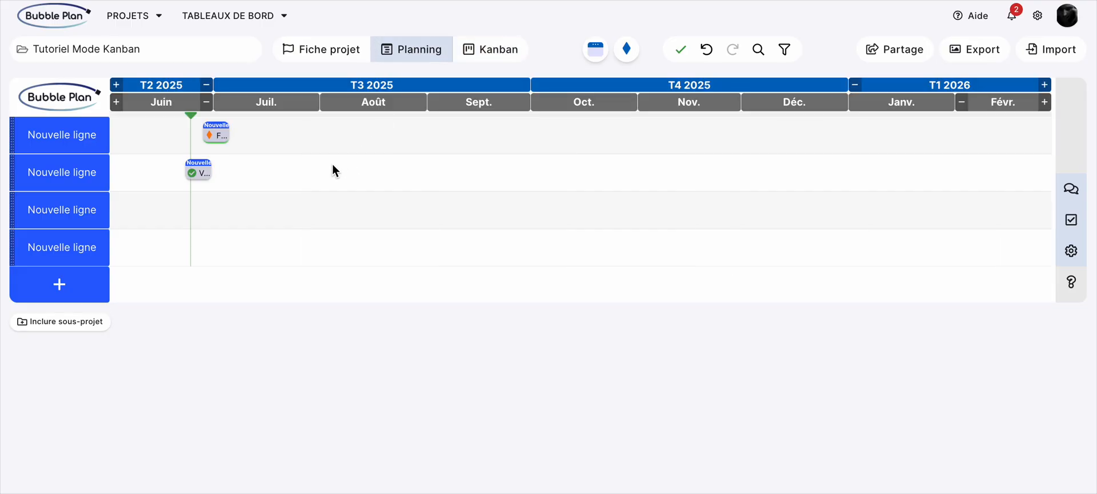
- Extend the Fait bubble to end on 13/09/2025 and the Validé bubble to end on 19/08/2025 in the planning
left_click_drag(230, 135, 469, 136)
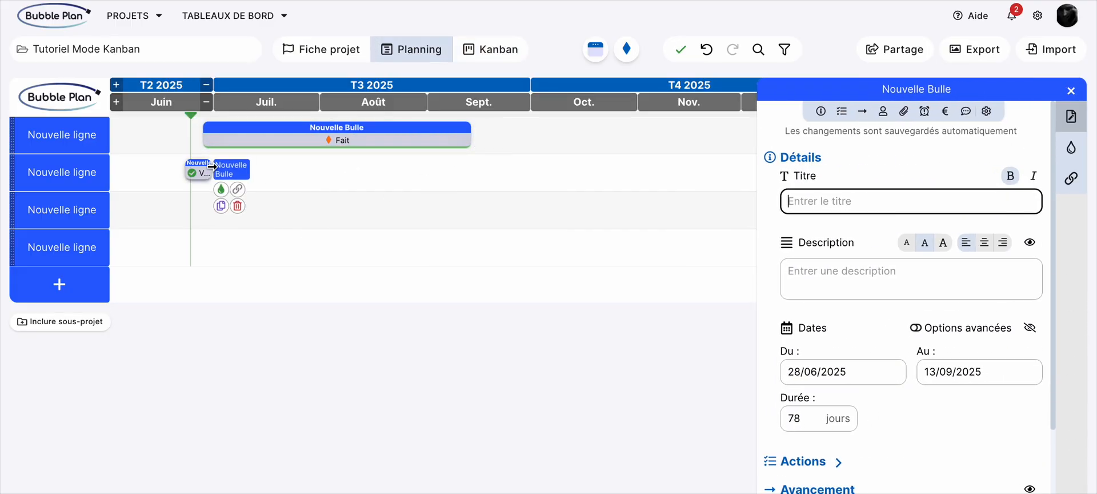
left_click_drag(210, 172, 383, 166)
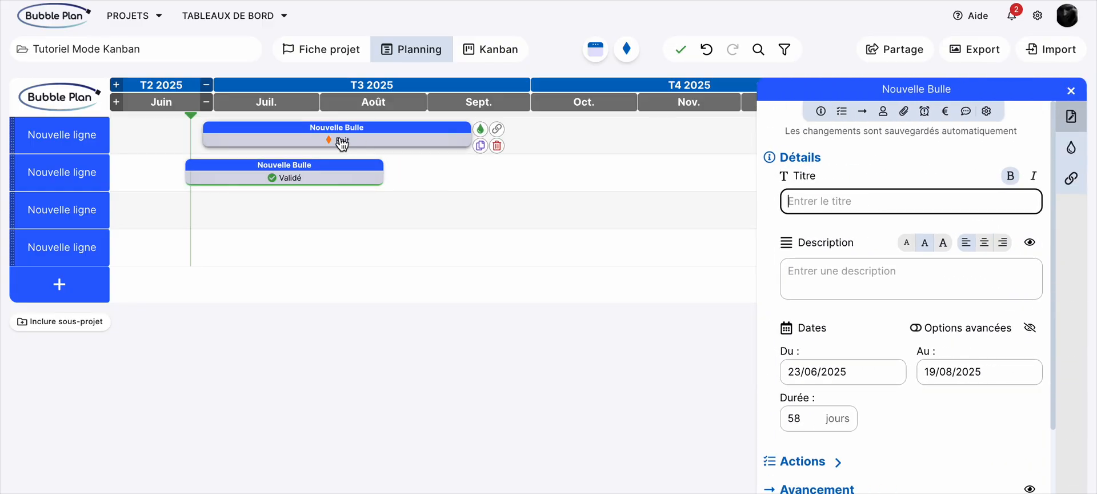
left_click(1071, 90)
- Check the Fait bubble's dates on the Kanban board and return to the Planning view
left_click(517, 52)
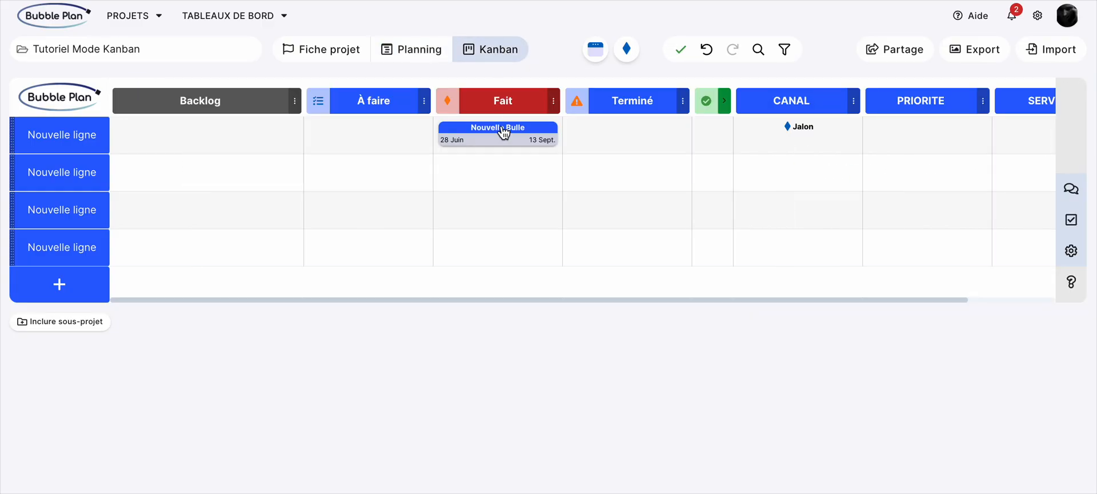
mouse_move(502, 140)
left_click(419, 59)
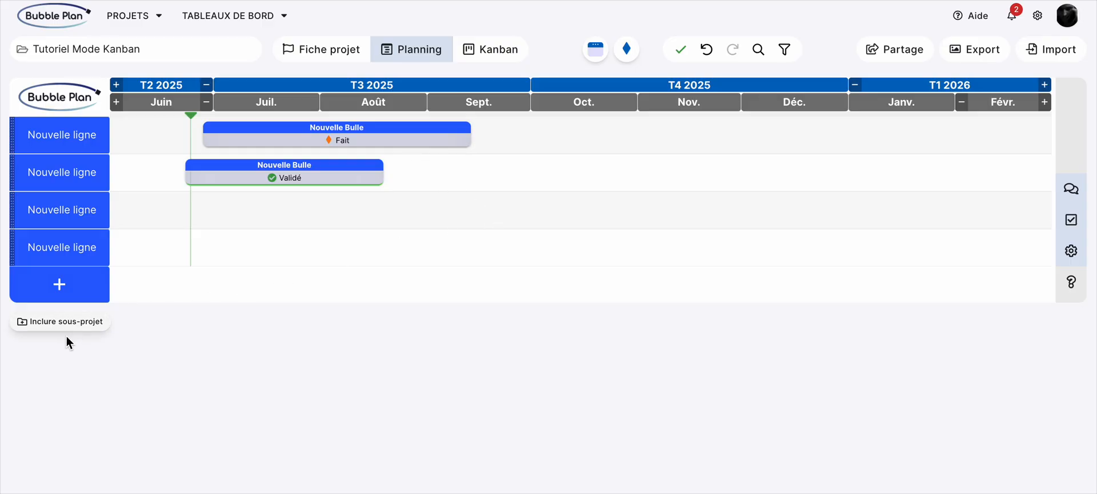
left_click(285, 18)
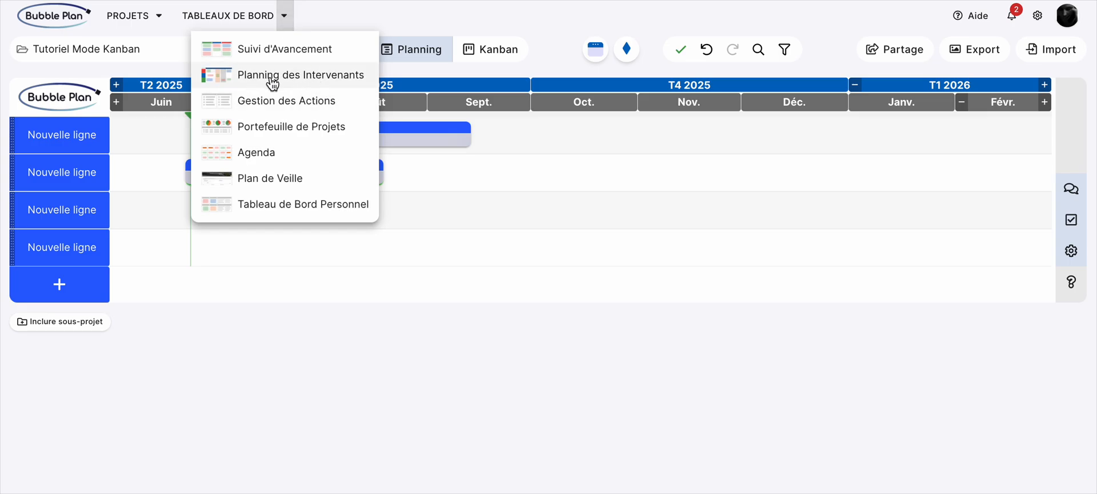
left_click(657, 16)
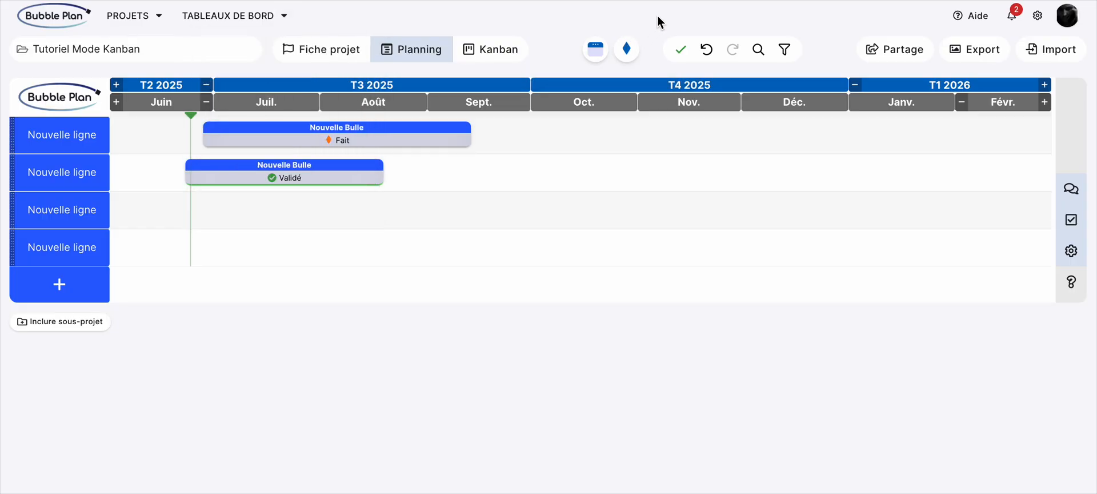